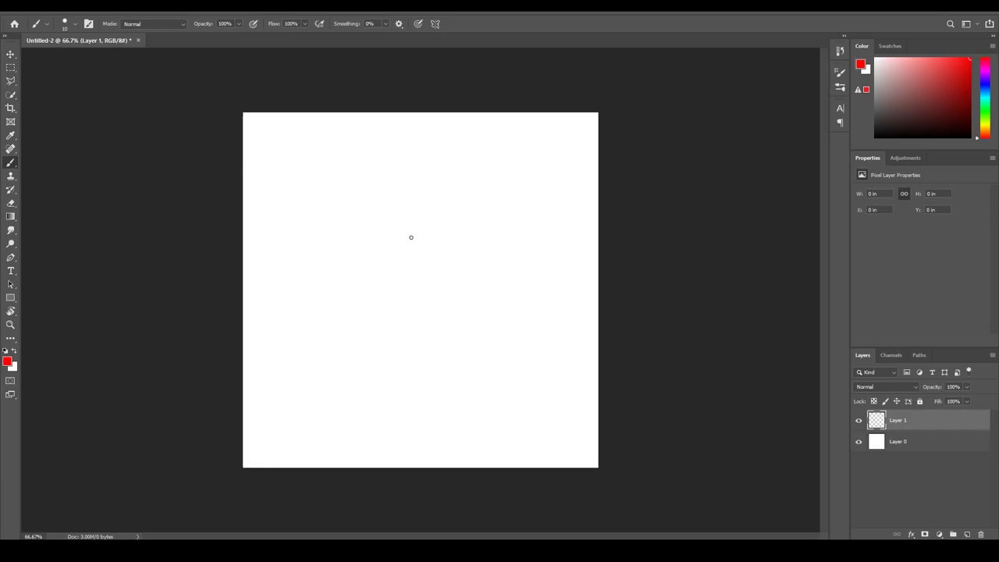
# Finish the red rock outline, duplicate it, and clip a blue Solid Color fill to the copy
pyautogui.moveTo(411, 225)
pyautogui.mouseDown()
pyautogui.moveTo(368, 258)
pyautogui.moveTo(376, 308)
pyautogui.moveTo(418, 329)
pyautogui.moveTo(442, 323)
pyautogui.moveTo(481, 296)
pyautogui.moveTo(484, 263)
pyautogui.moveTo(411, 225)
pyautogui.mouseUp()
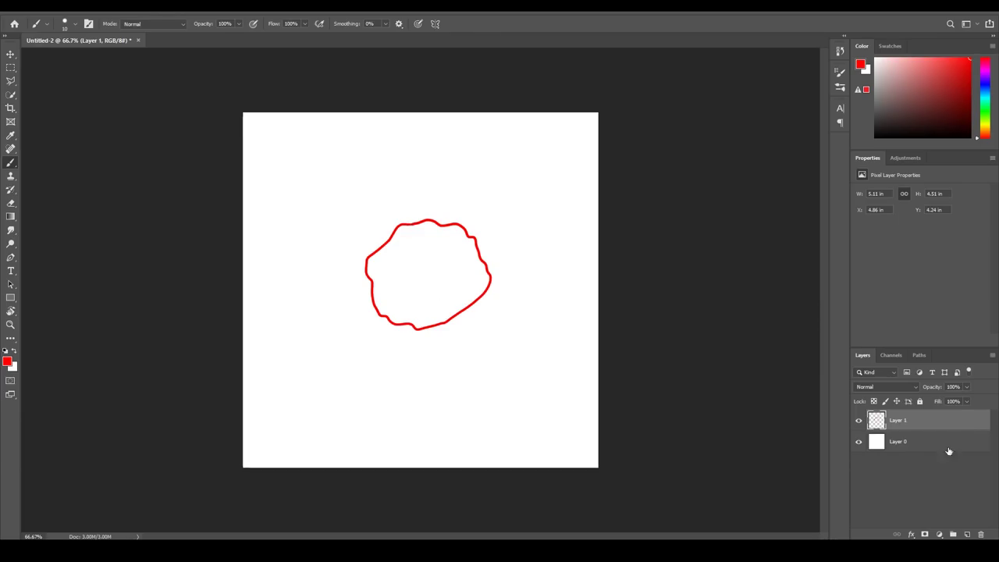
pyautogui.hotkey('ctrl', 'j')
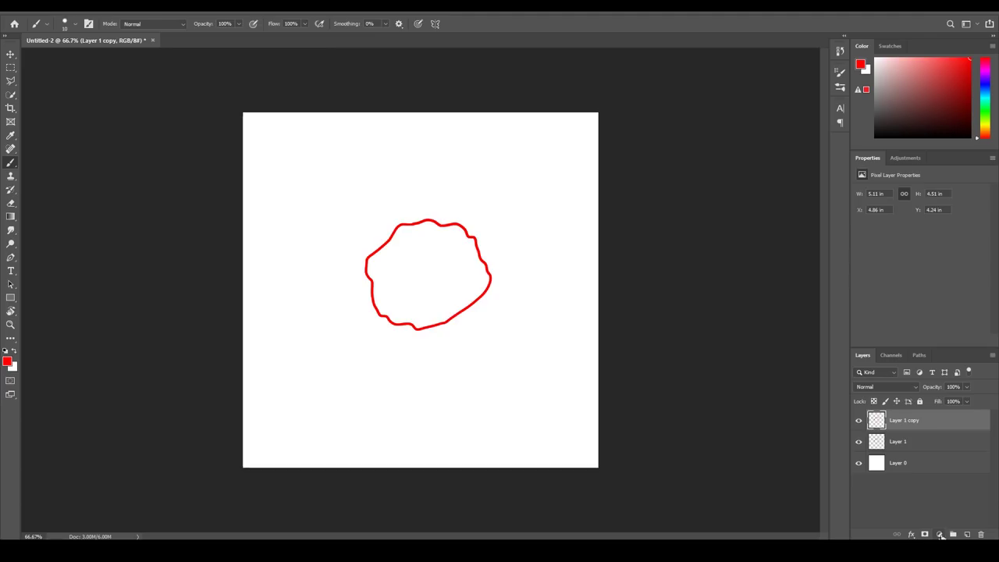
pyautogui.click(939, 535)
pyautogui.click(964, 269)
pyautogui.click(293, 87)
pyautogui.hotkey('ctrl', 'alt', 'g')
# Shift the blue outline up and right and scale it slightly smaller
pyautogui.press('v')
pyautogui.moveTo(463, 286); pyautogui.dragTo(474, 273)
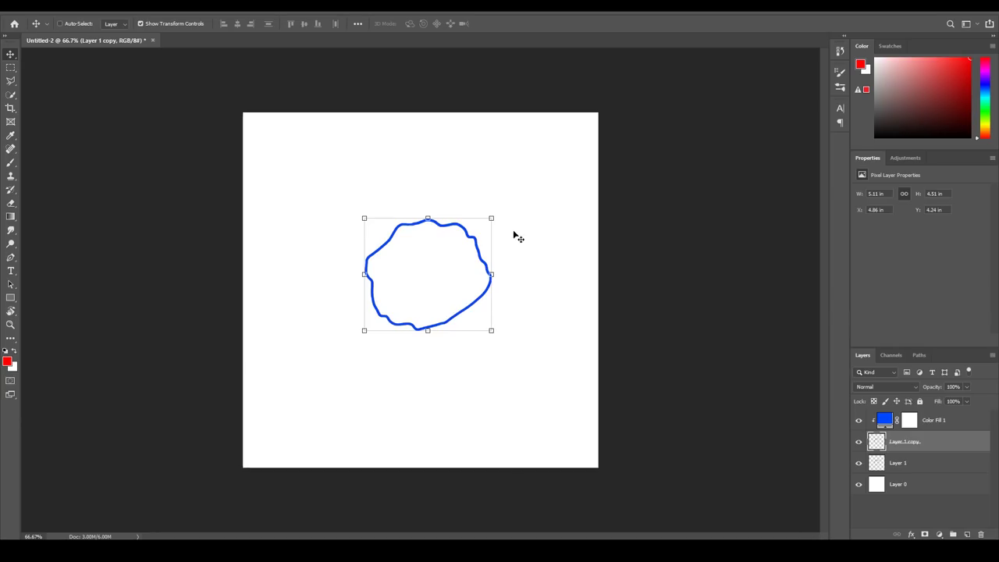
pyautogui.moveTo(491, 218); pyautogui.dragTo(490, 221)
pyautogui.hotkey('ctrl', '+')
pyautogui.hotkey('ctrl', '+')
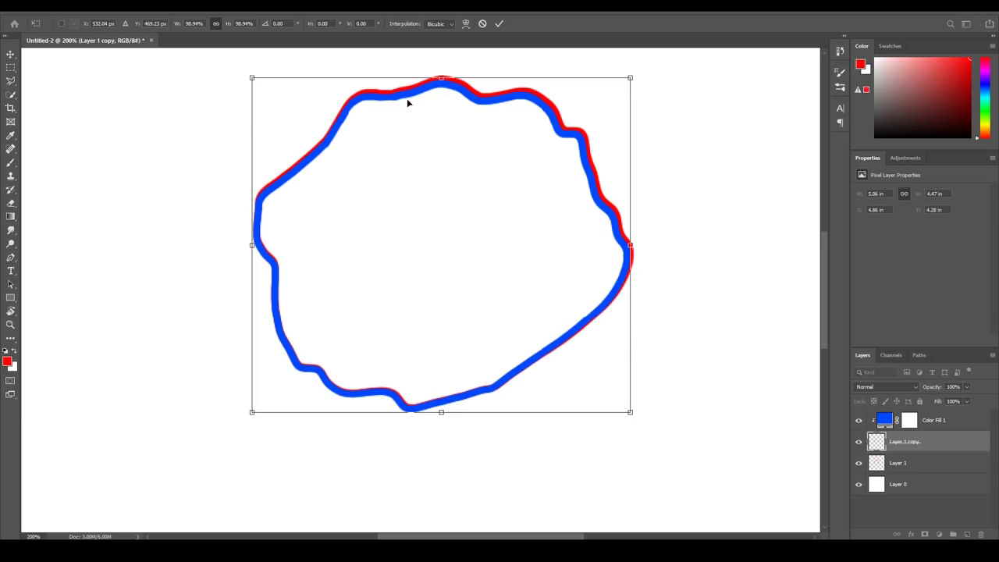
pyautogui.rightClick(444, 78)
pyautogui.click(684, 112)
pyautogui.press('Return')
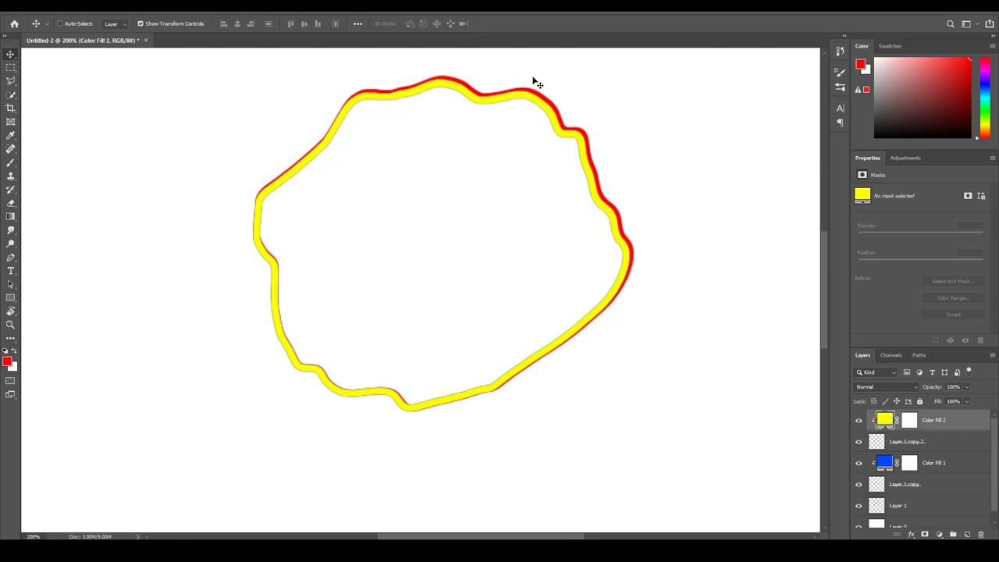
# Scale the yellow outline copy up to about 105% and nudge it left so it sits outside the others
pyautogui.hotkey('alt', '[')
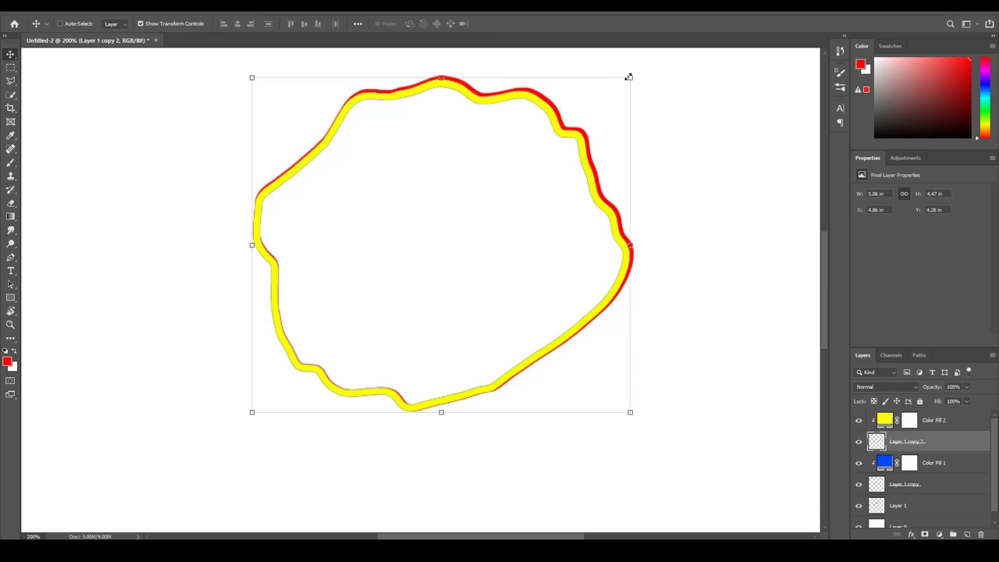
pyautogui.moveTo(629, 76); pyautogui.dragTo(643, 65)
pyautogui.moveTo(601, 165); pyautogui.dragTo(592, 165)
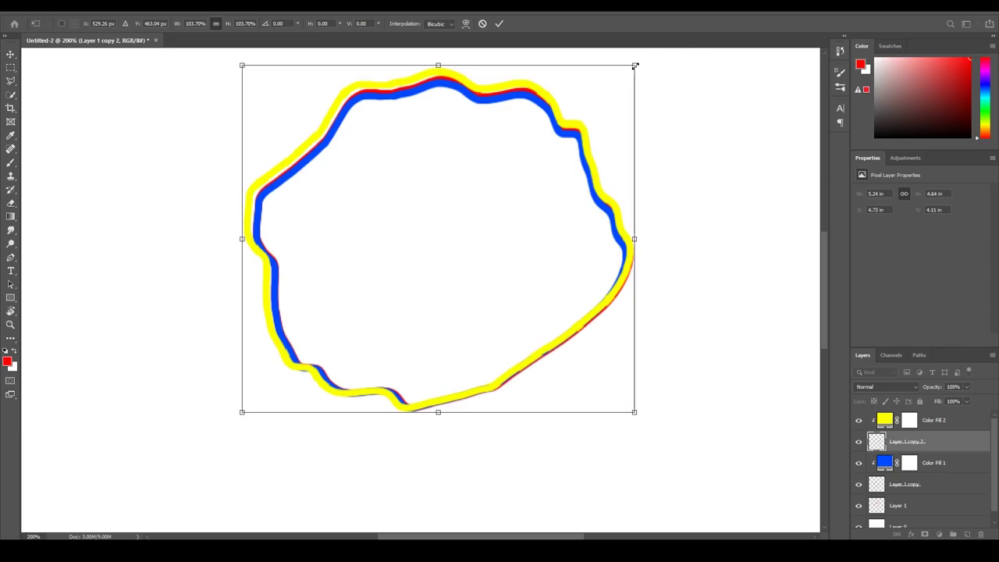
pyautogui.moveTo(634, 65)
pyautogui.mouseDown()
pyautogui.moveTo(648, 60)
pyautogui.moveTo(641, 67)
pyautogui.mouseUp()
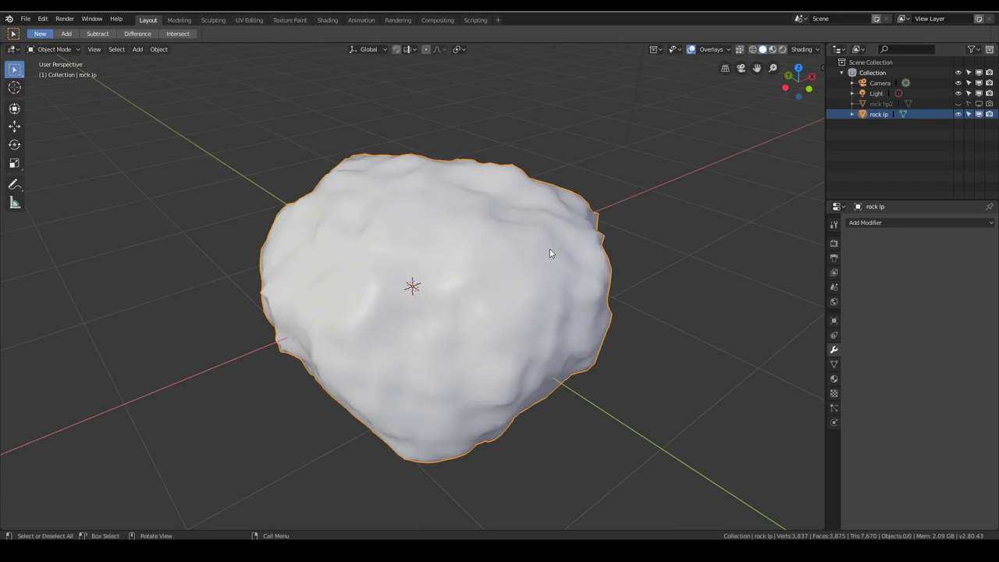
# Inspect rock lp in Edit Mode, then hide rock lp and show rock hp2 instead
pyautogui.press('Tab')
pyautogui.moveTo(547, 255); pyautogui.dragTo(660, 321, button='middle')
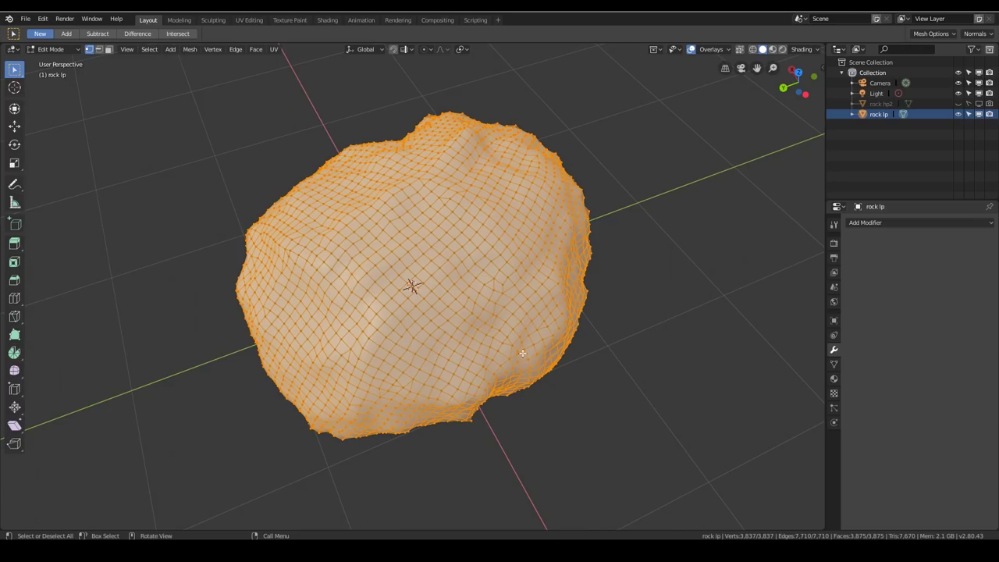
pyautogui.click(889, 102)
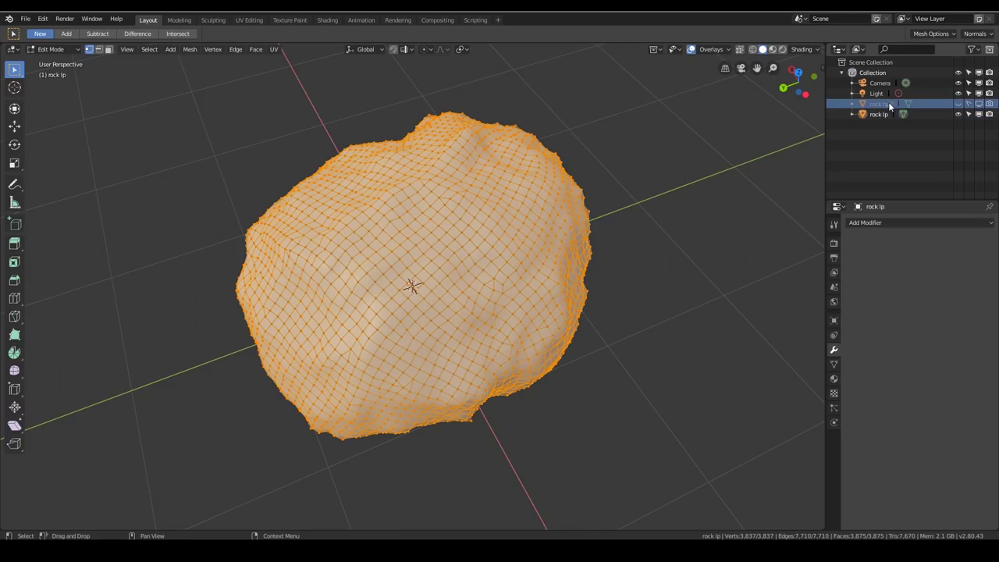
pyautogui.click(958, 114)
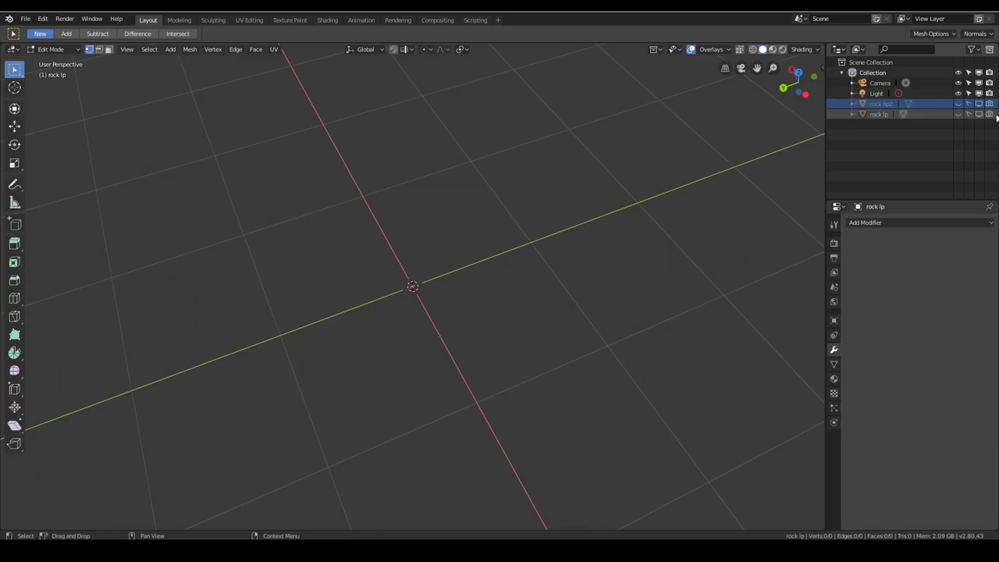
pyautogui.click(958, 104)
# Return to Object Mode and unhide rock lp so it overlaps rock hp2
pyautogui.moveTo(414, 297); pyautogui.dragTo(431, 304, button='middle')
pyautogui.scroll(5, 431, 305)
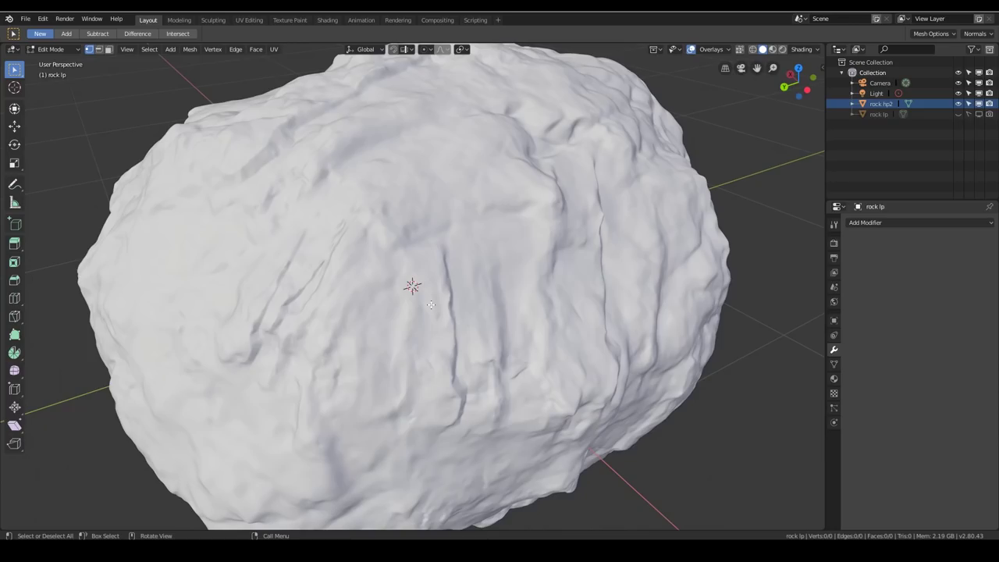
pyautogui.press('Tab')
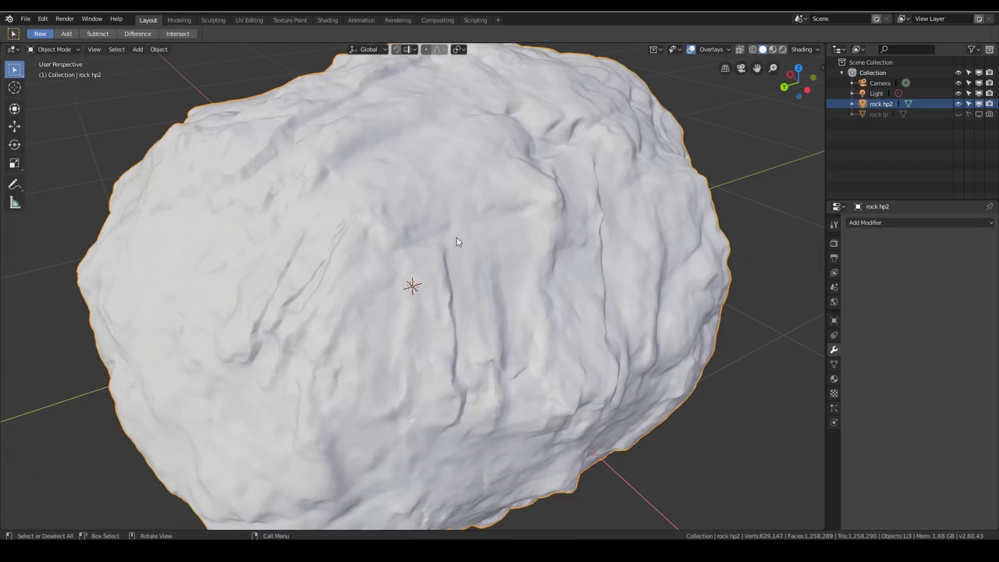
pyautogui.click(959, 115)
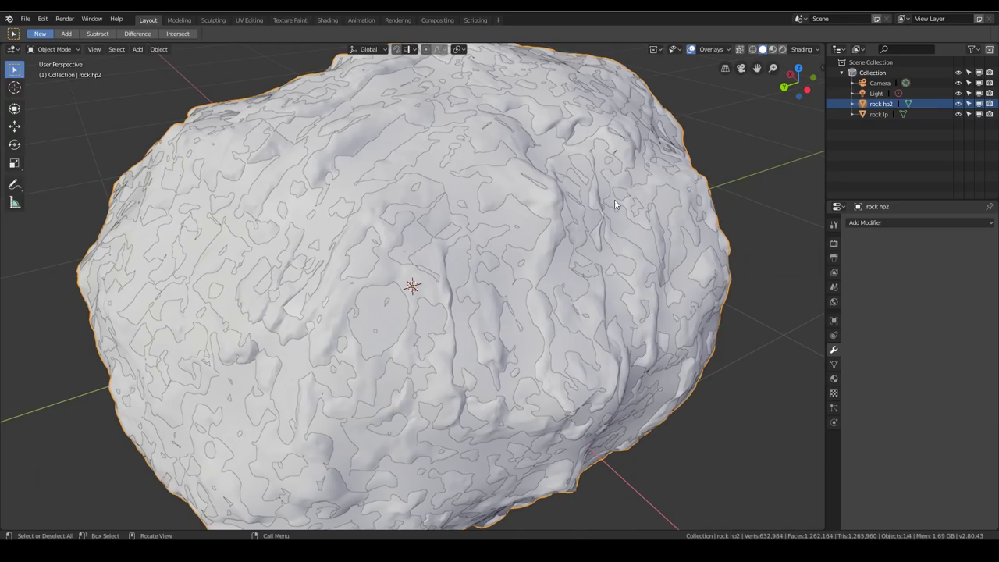
# Duplicate rock lp, rename the copy 'cage', and hide and disable the original rock lp
pyautogui.click(882, 115)
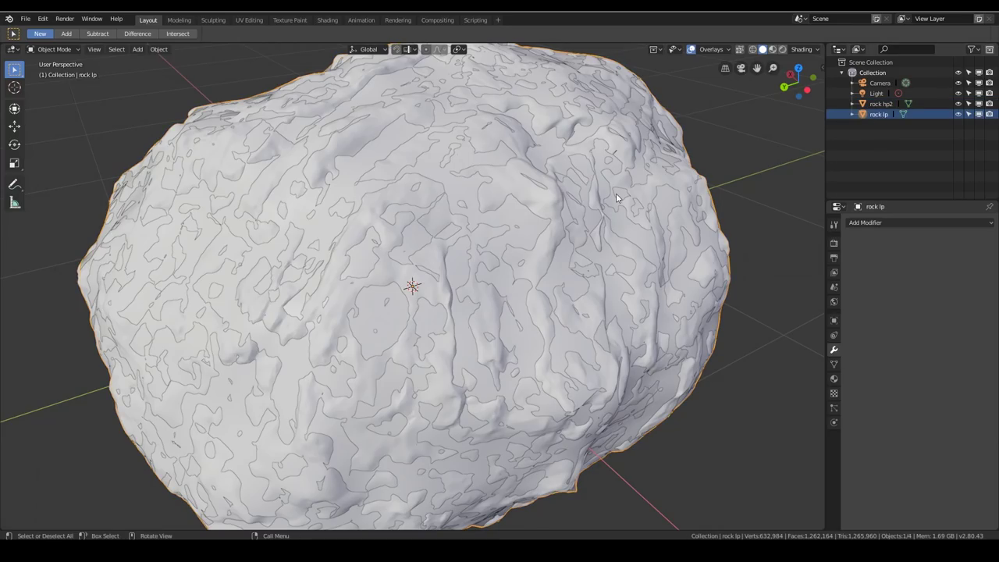
pyautogui.hotkey('shift', 'd')
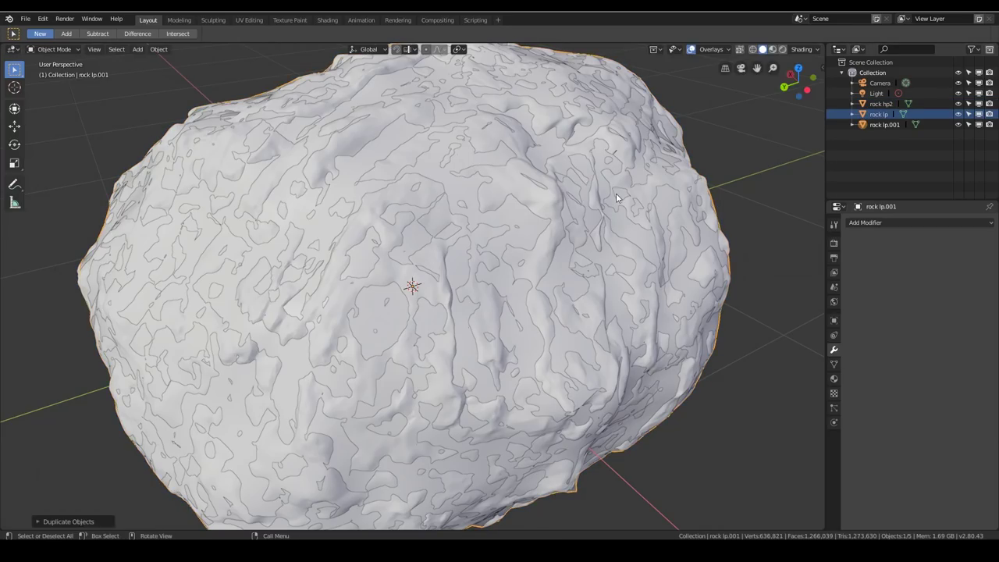
pyautogui.click(877, 128)
pyautogui.doubleClick(877, 126)
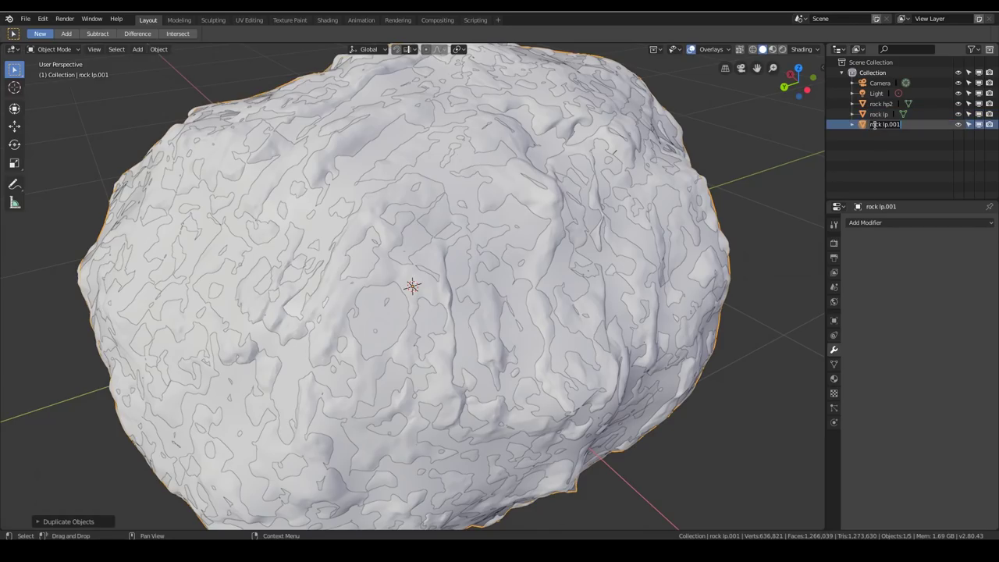
pyautogui.write('cage')
pyautogui.press('Return')
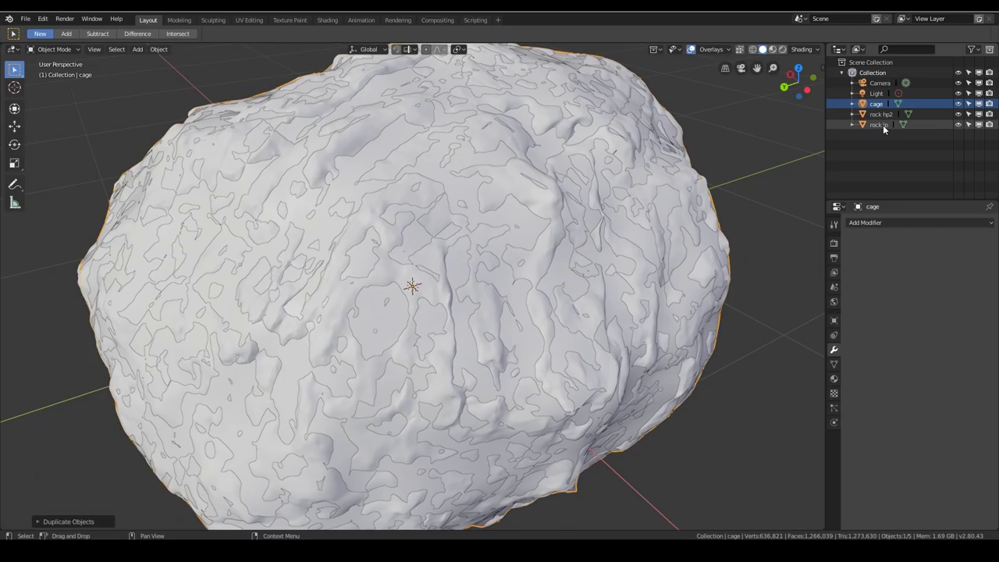
pyautogui.moveTo(959, 125); pyautogui.dragTo(989, 125)
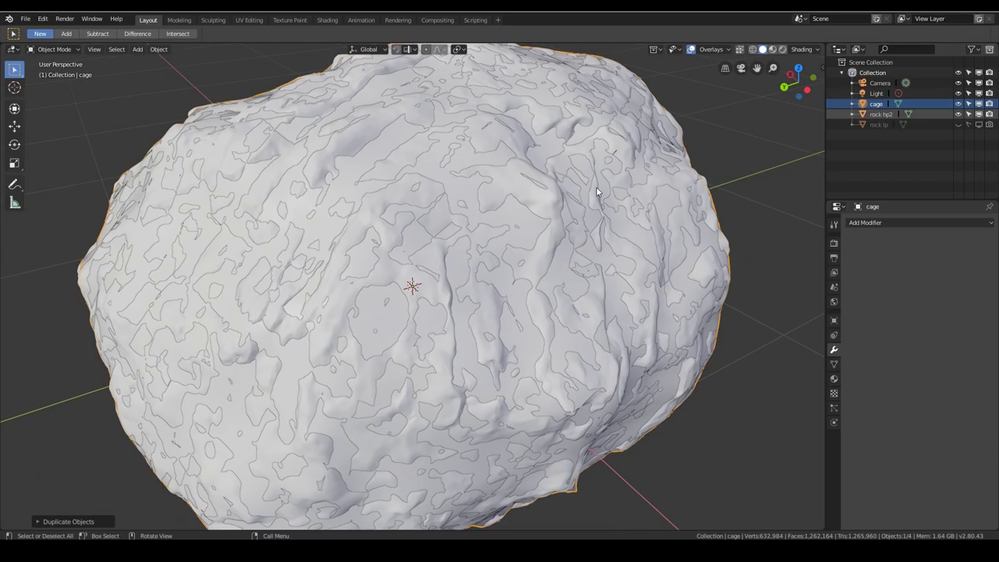
# Push the whole cage mesh outward with Shrink/Fatten (Alt+S) in Edit Mode
pyautogui.press('Tab')
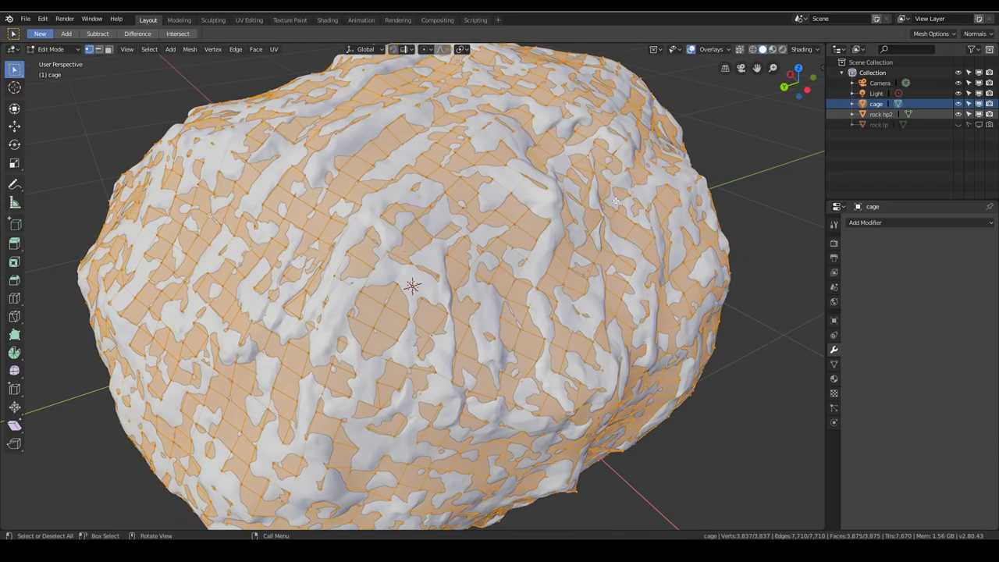
pyautogui.hotkey('alt', 's')
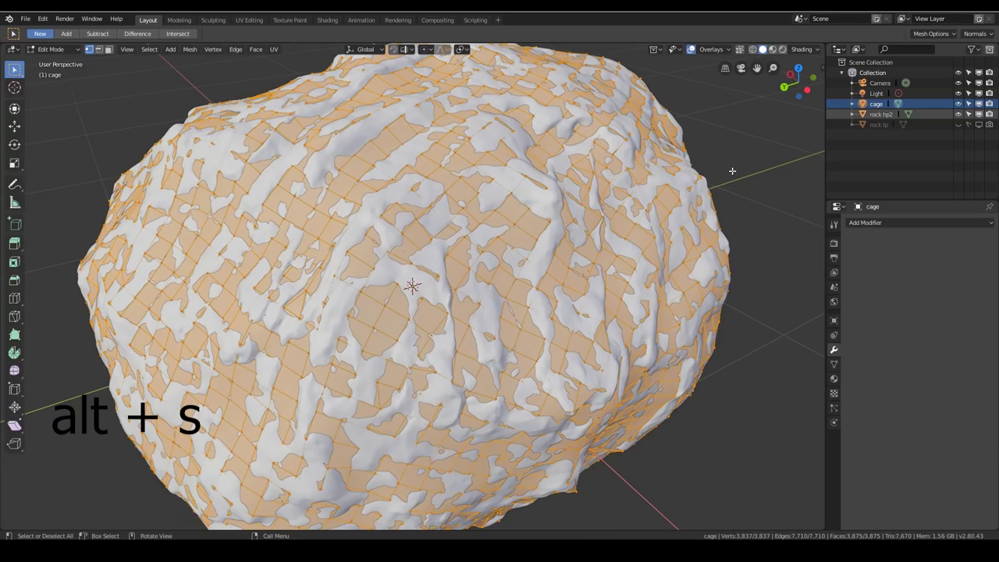
pyautogui.hotkey('alt', 's')
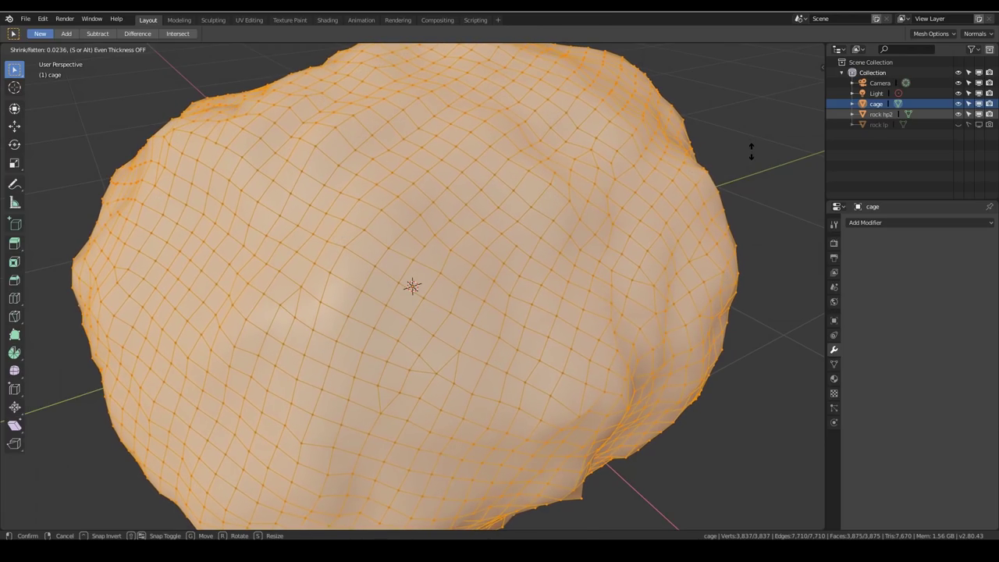
pyautogui.click(751, 152)
# Inspect the inflated cage from several angles and select a short vertex path on it
pyautogui.scroll(-5, 703, 160)
pyautogui.moveTo(671, 164); pyautogui.dragTo(471, 290, button='middle')
pyautogui.moveTo(405, 286); pyautogui.dragTo(482, 216, button='middle')
pyautogui.scroll(4, 435, 235)
pyautogui.moveTo(403, 187); pyautogui.dragTo(591, 385, button='middle')
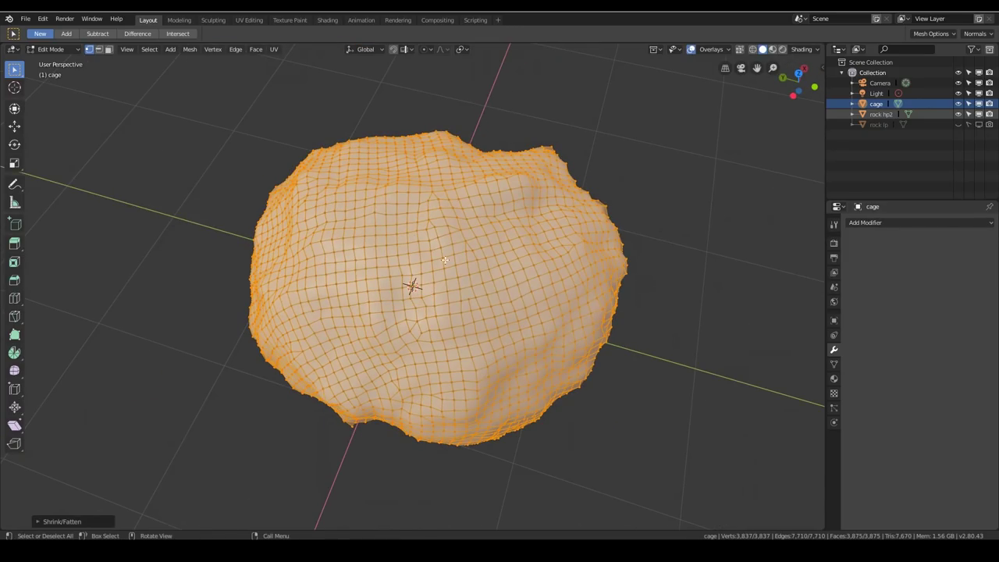
pyautogui.moveTo(441, 274); pyautogui.dragTo(490, 322, button='middle')
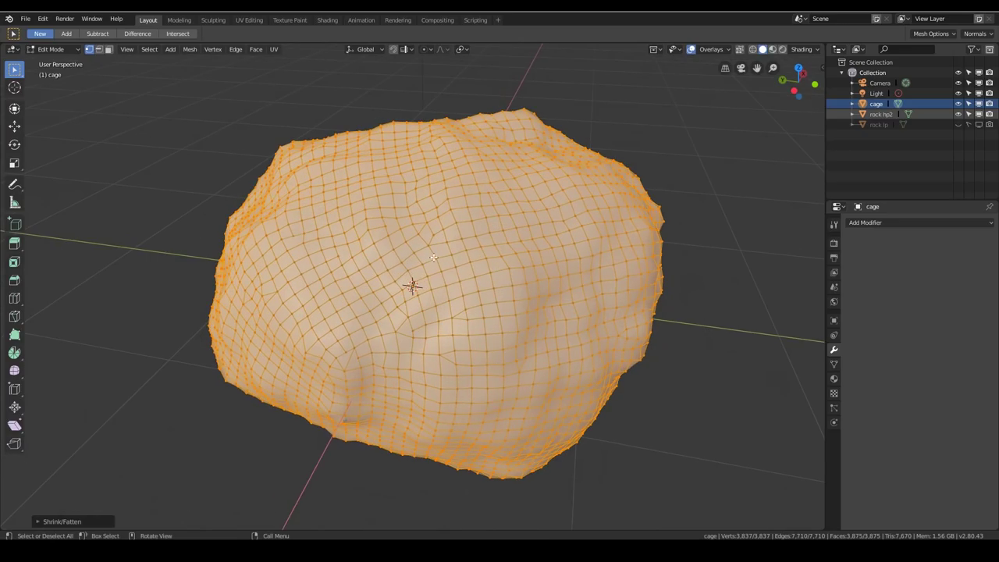
pyautogui.rightClick(428, 159)
pyautogui.click(441, 142)
pyautogui.keyDown('ctrl'); pyautogui.click(453, 145); pyautogui.keyUp('ctrl')
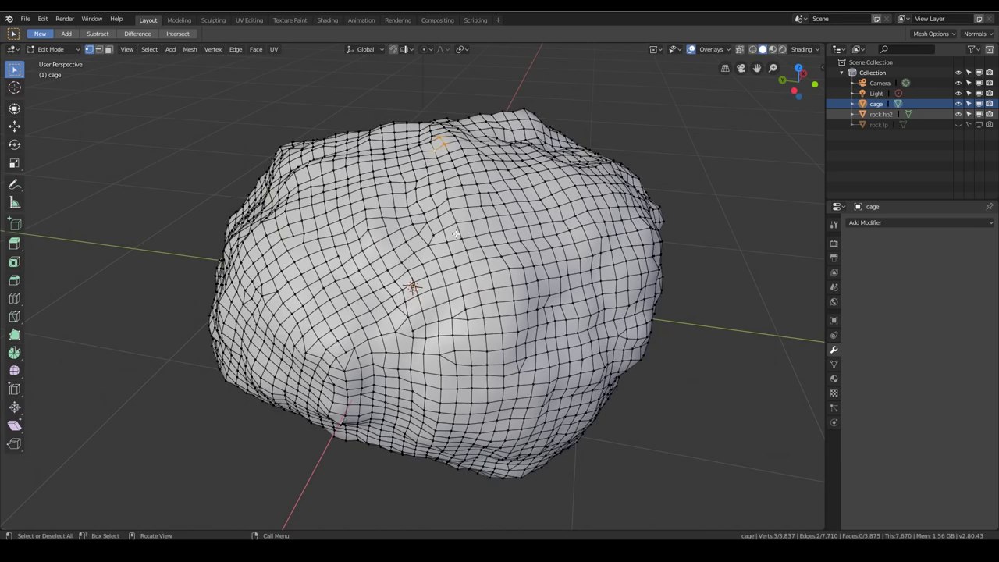
# In face select mode, pick a cage face and move it to a new position
pyautogui.moveTo(613, 238); pyautogui.dragTo(529, 248, button='middle')
pyautogui.moveTo(383, 271); pyautogui.dragTo(365, 324, button='middle')
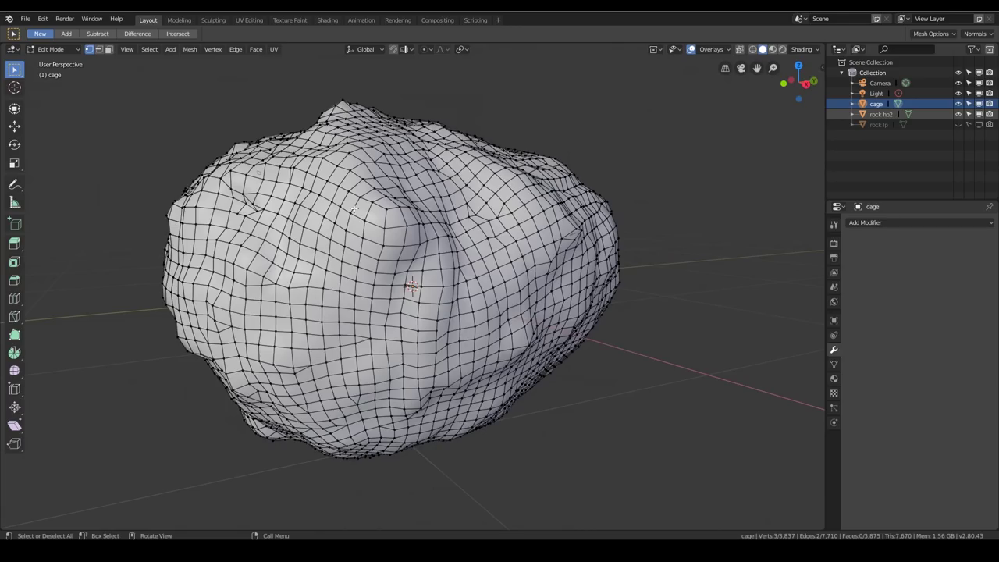
pyautogui.scroll(4, 290, 189)
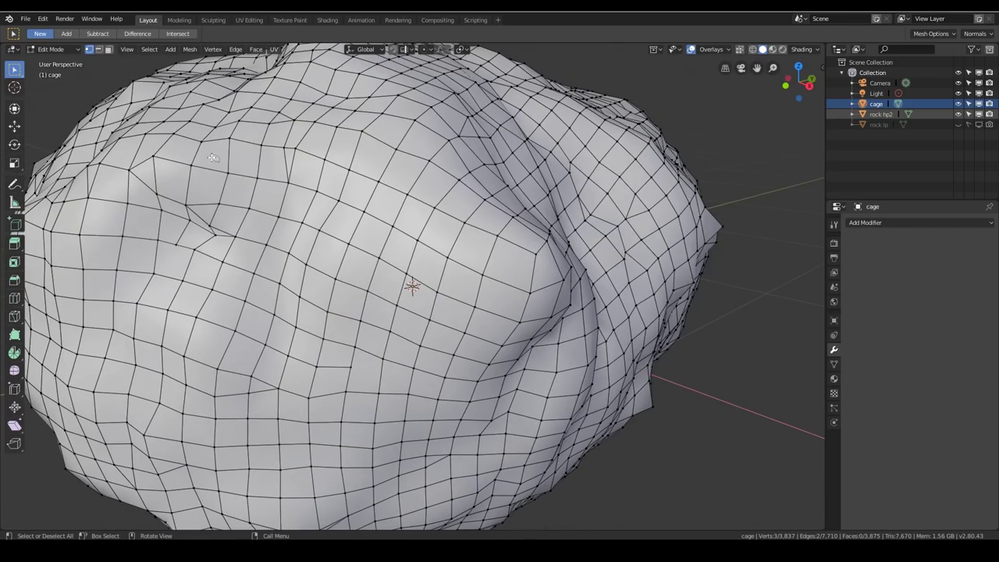
pyautogui.press('3')
pyautogui.click(213, 157)
pyautogui.press('KP_Decimal')
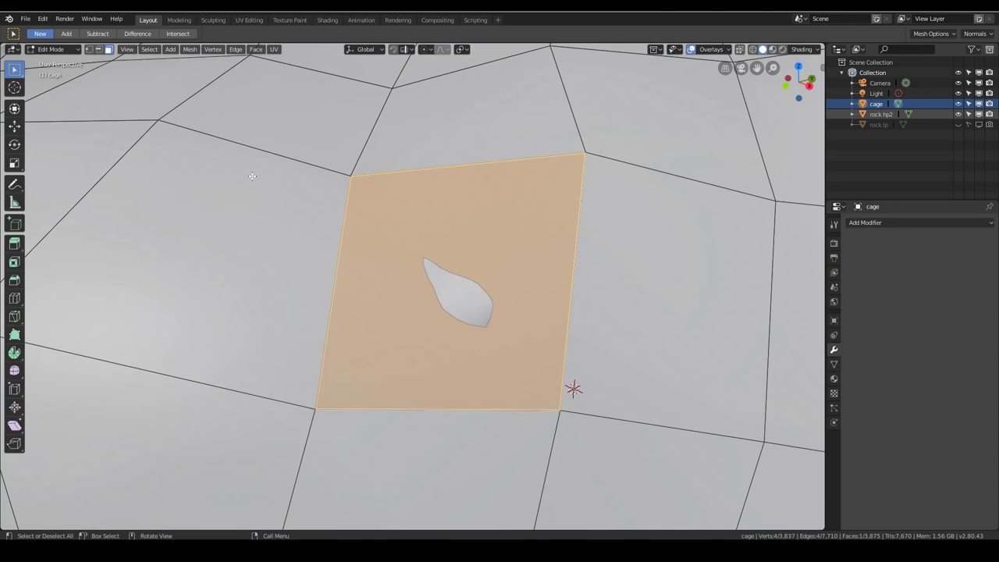
pyautogui.scroll(-3, 252, 177)
pyautogui.moveTo(253, 176); pyautogui.dragTo(421, 274, button='middle')
pyautogui.press('g')
pyautogui.click(421, 276)
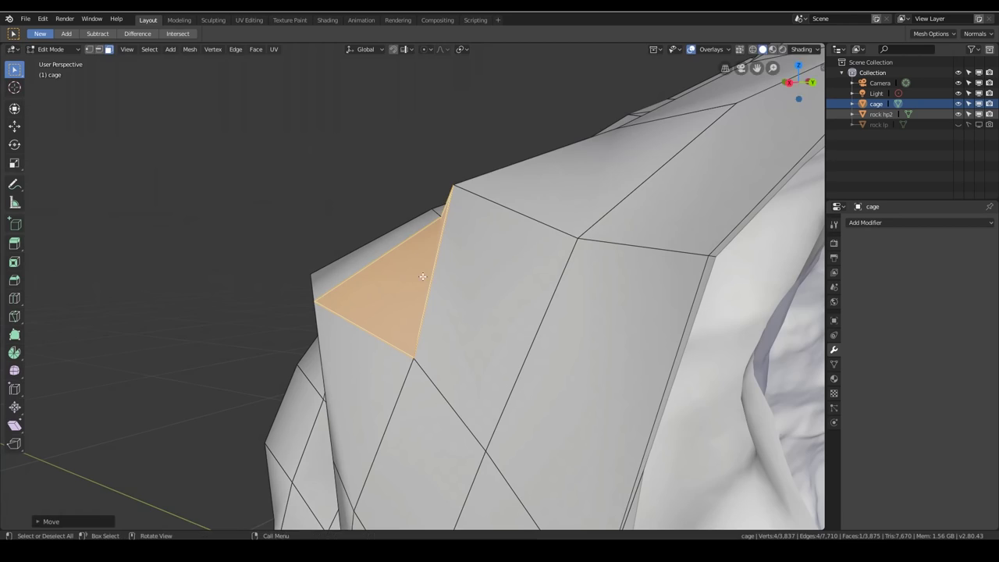
# Move the cage face beside the small protruding bump so it covers the bump
pyautogui.scroll(-10, 504, 290)
pyautogui.moveTo(490, 274); pyautogui.dragTo(554, 343, button='middle')
pyautogui.scroll(6, 557, 330)
pyautogui.click(549, 295)
pyautogui.keyDown('shift'); pyautogui.moveTo(550, 295); pyautogui.dragTo(398, 218, button='middle'); pyautogui.keyUp('shift')
pyautogui.scroll(4, 397, 218)
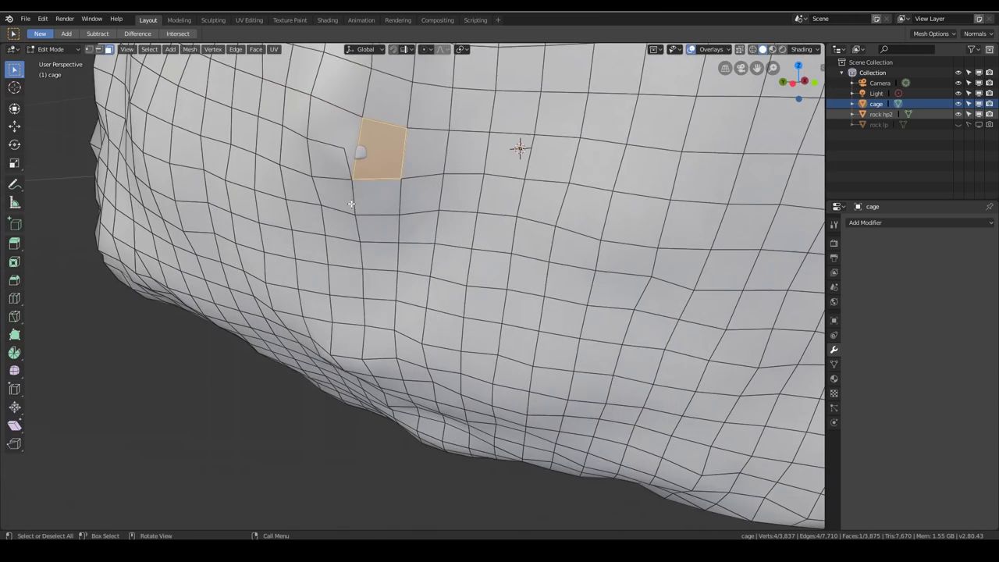
pyautogui.keyDown('shift'); pyautogui.moveTo(380, 156); pyautogui.dragTo(382, 191, button='middle'); pyautogui.keyUp('shift')
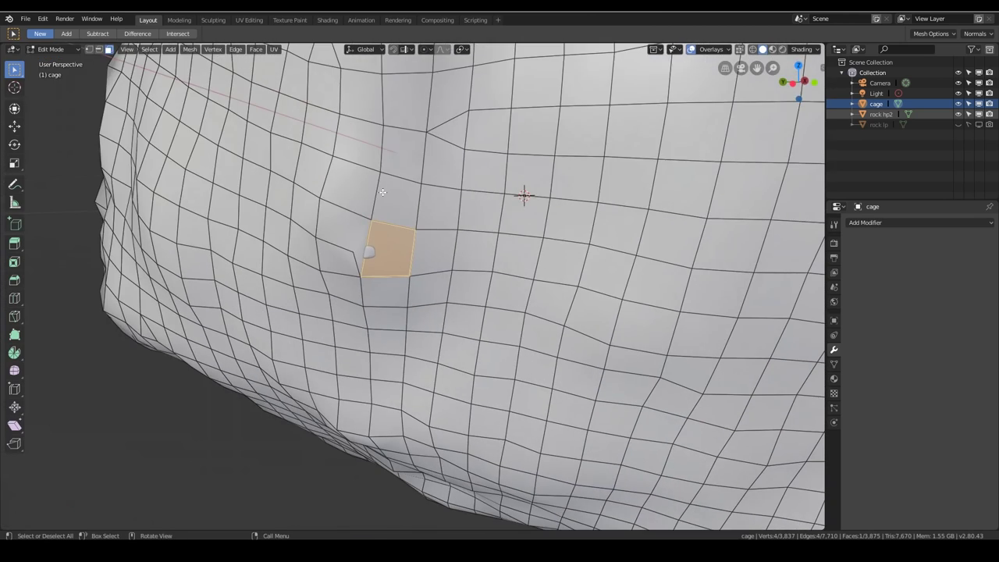
pyautogui.scroll(2, 383, 206)
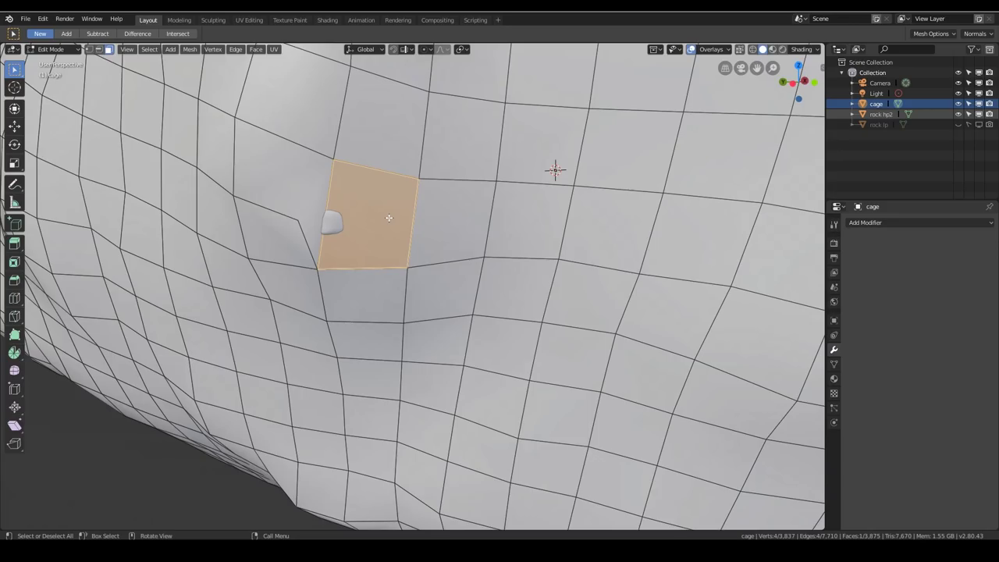
pyautogui.press('KP_Decimal')
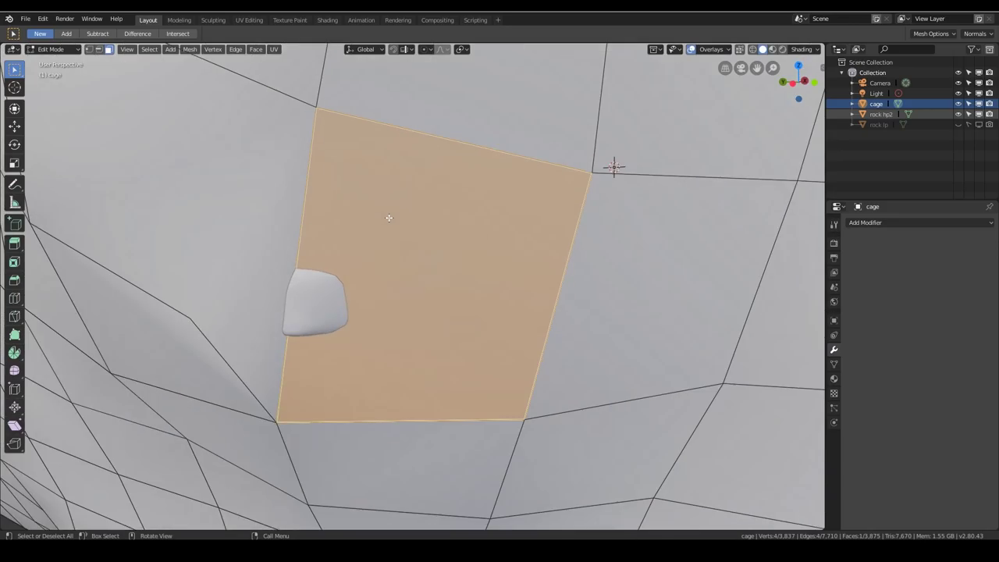
pyautogui.moveTo(390, 217); pyautogui.dragTo(307, 217, button='middle')
pyautogui.press('g')
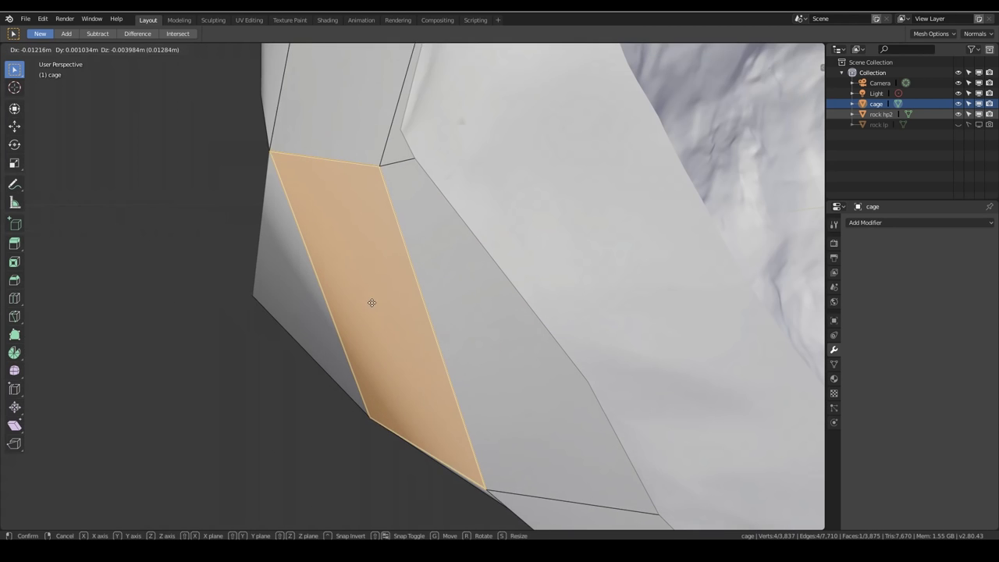
pyautogui.click(370, 296)
# Make rock lp visible again and select it
pyautogui.scroll(-5, 468, 246)
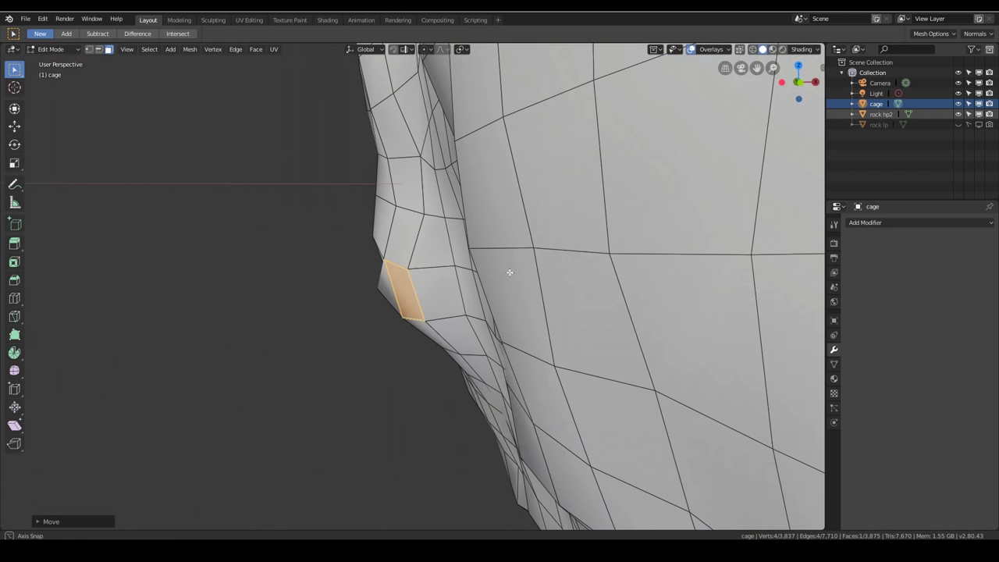
pyautogui.scroll(-6, 509, 258)
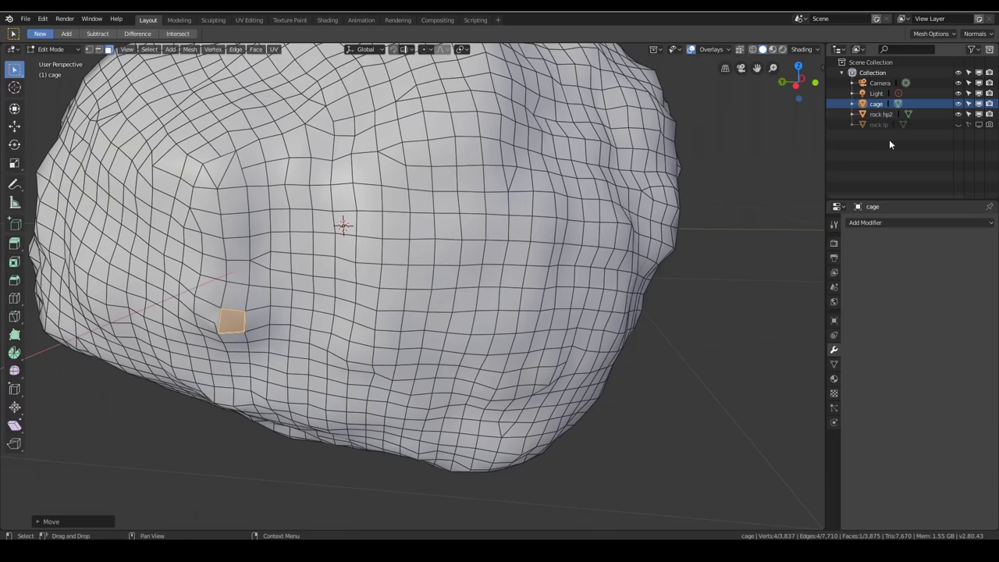
pyautogui.click(958, 125)
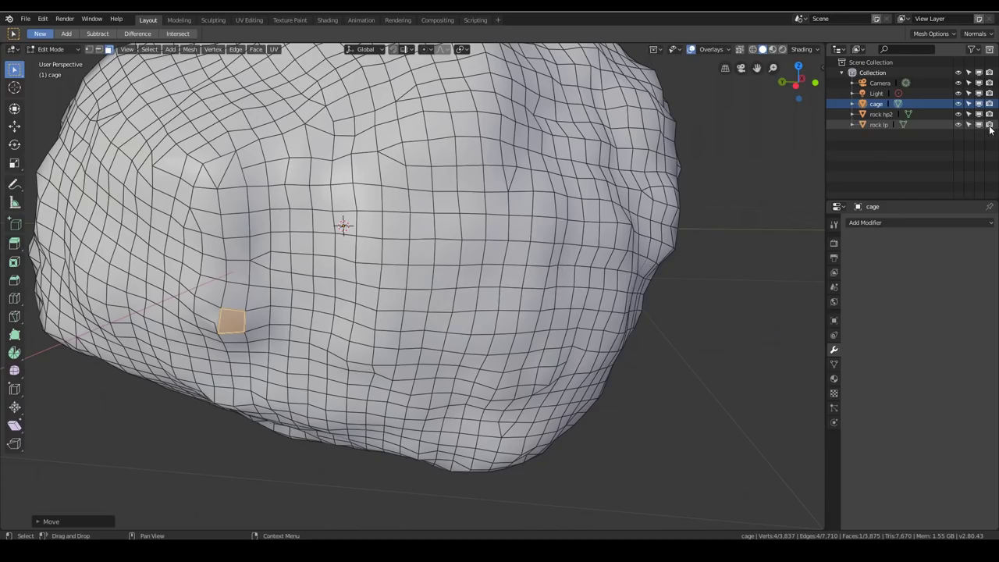
pyautogui.click(885, 125)
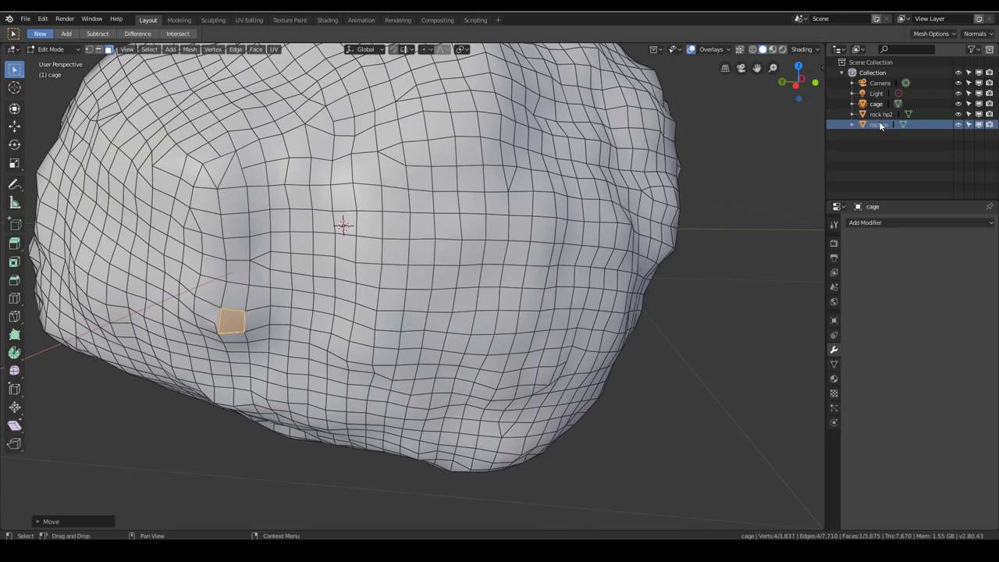
# In the UV Editing workspace, split the left area and make the upper part a Shader Editor
pyautogui.click(249, 20)
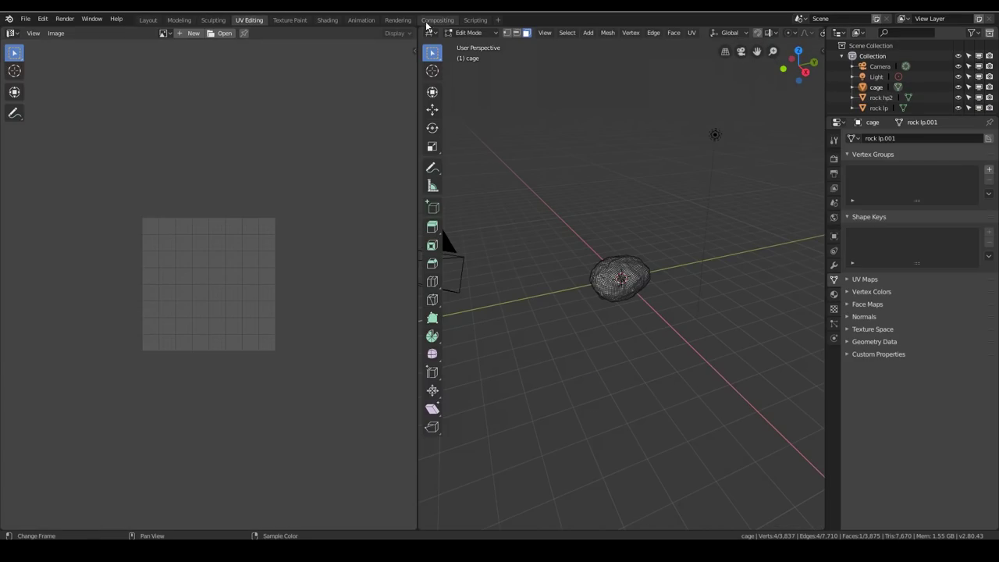
pyautogui.moveTo(3, 41); pyautogui.dragTo(32, 270)
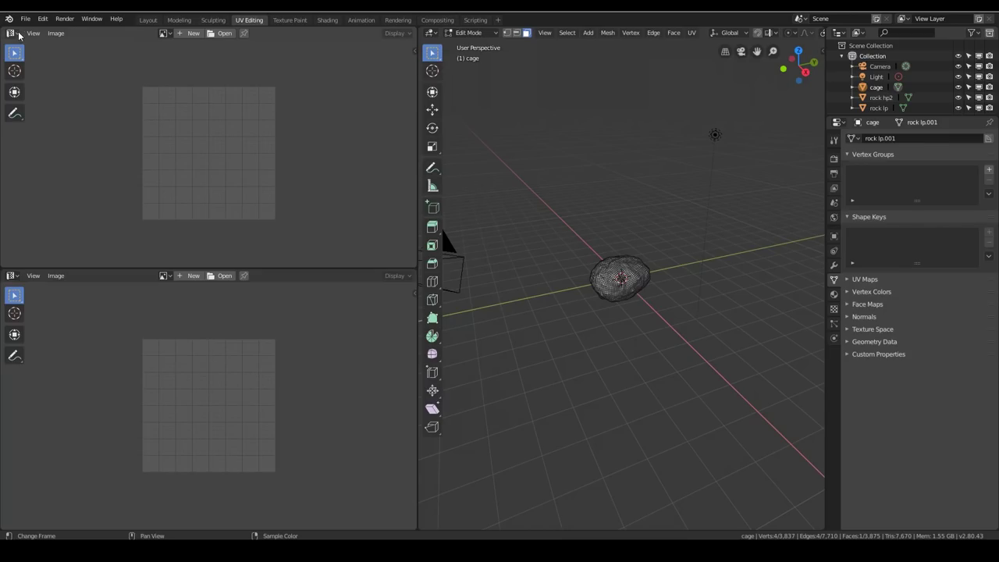
pyautogui.click(12, 33)
pyautogui.click(27, 100)
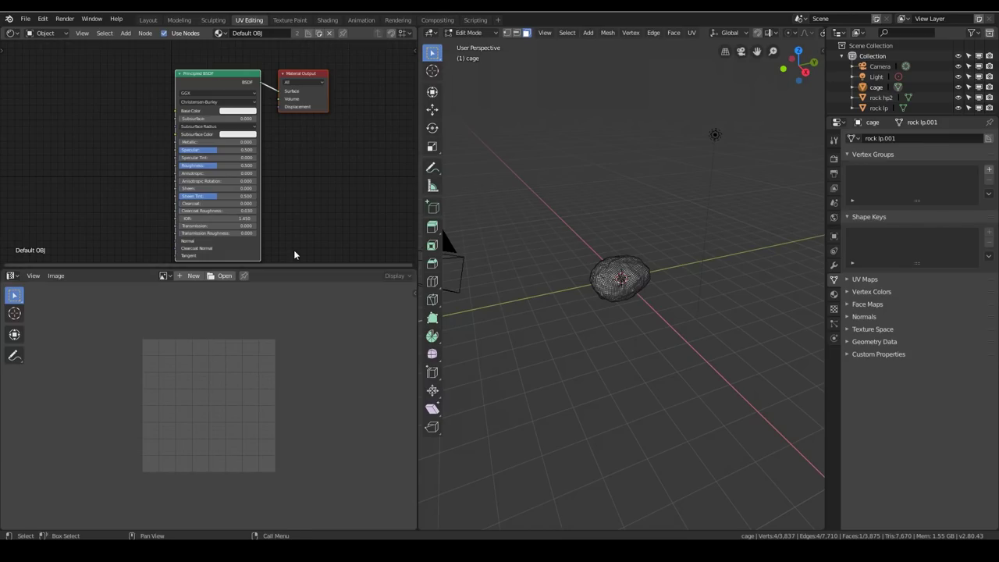
# Create a new 2048×2048 image named 'rock normals' without alpha
pyautogui.click(193, 276)
pyautogui.click(227, 270)
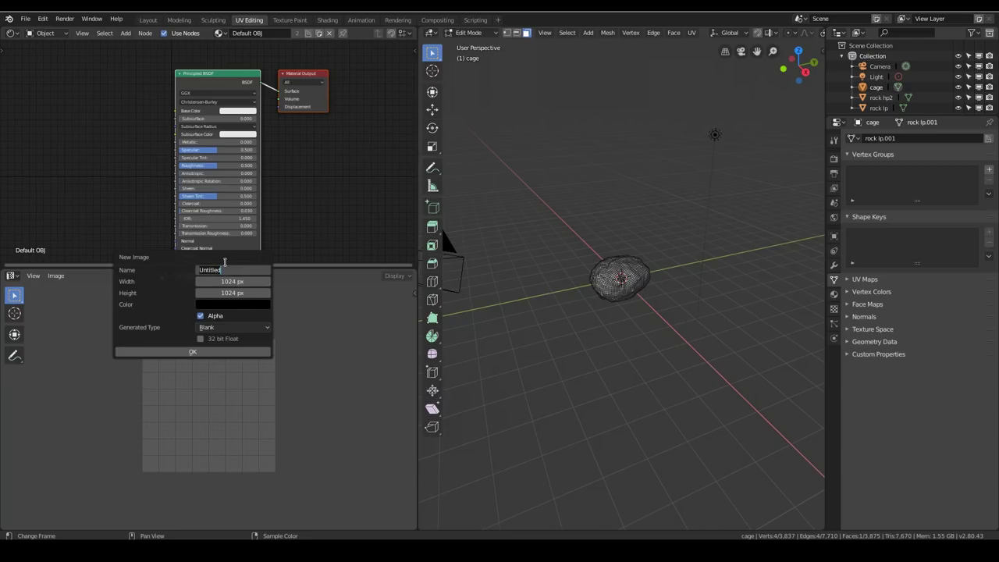
pyautogui.write('rock normals')
pyautogui.press('Tab')
pyautogui.write('2048')
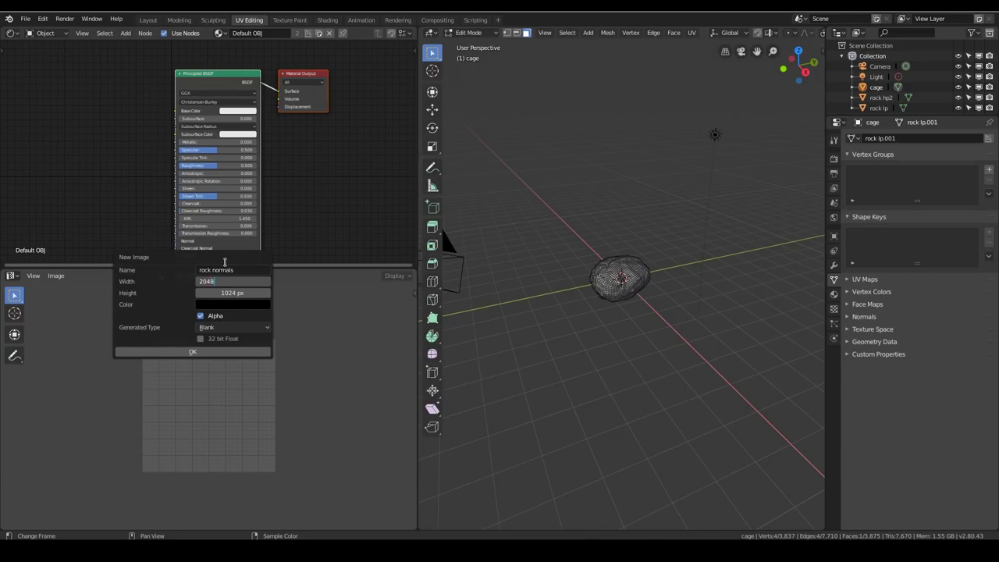
pyautogui.press('Tab')
pyautogui.write('204')
pyautogui.press('Tab')
pyautogui.click(202, 316)
pyautogui.click(202, 317)
pyautogui.click(190, 353)
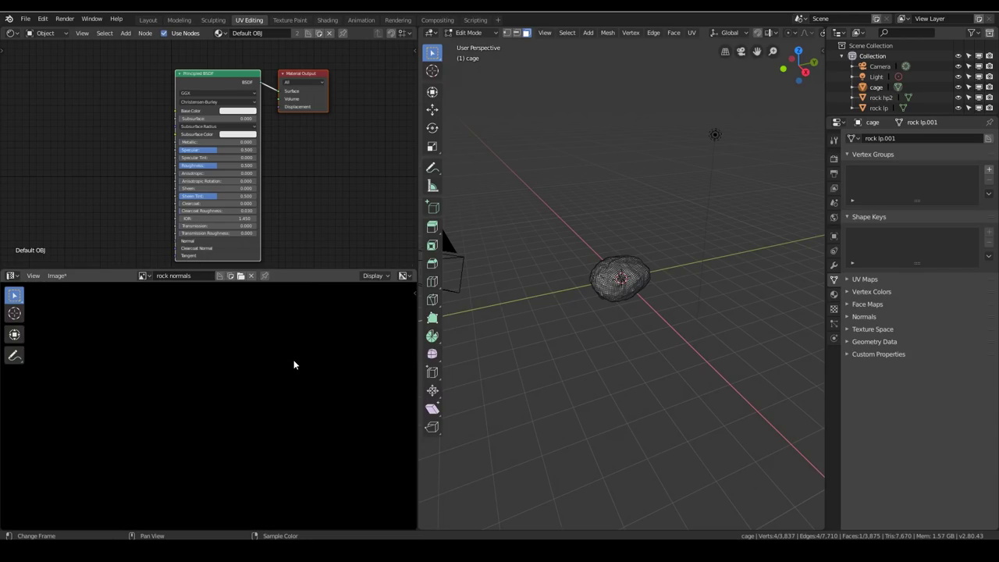
# Rename the material to 'low poly rock'
pyautogui.click(266, 31)
pyautogui.write('low poly rock')
pyautogui.press('Return')
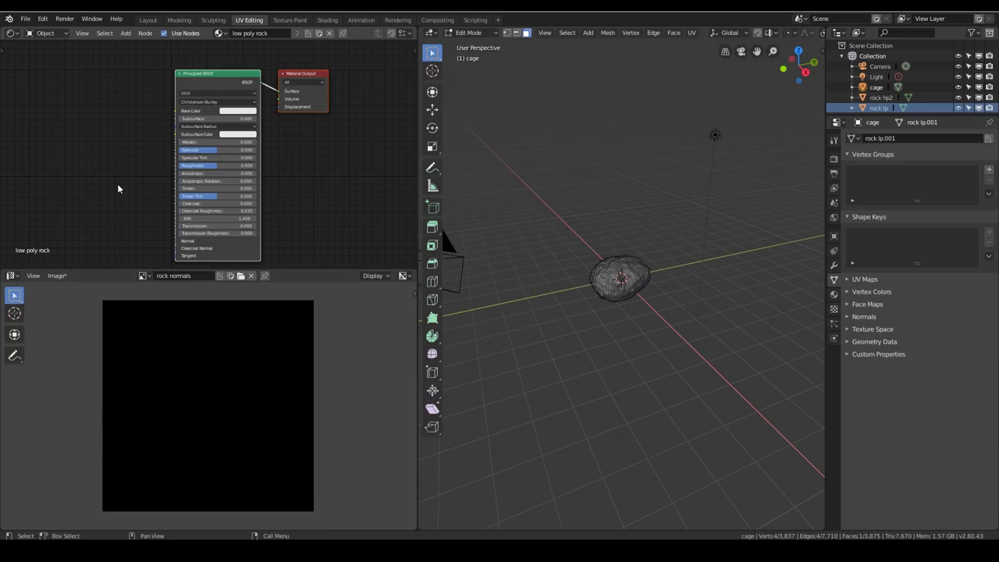
# Add an Image Texture node left of the shader and assign the 'rock normals' image to it
pyautogui.hotkey('shift', 'a')
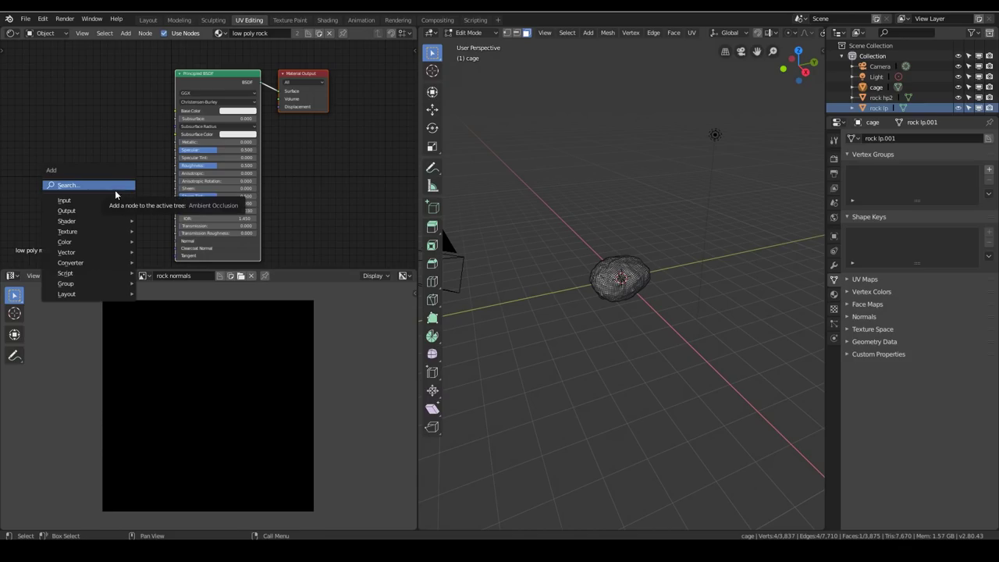
pyautogui.moveTo(125, 231)
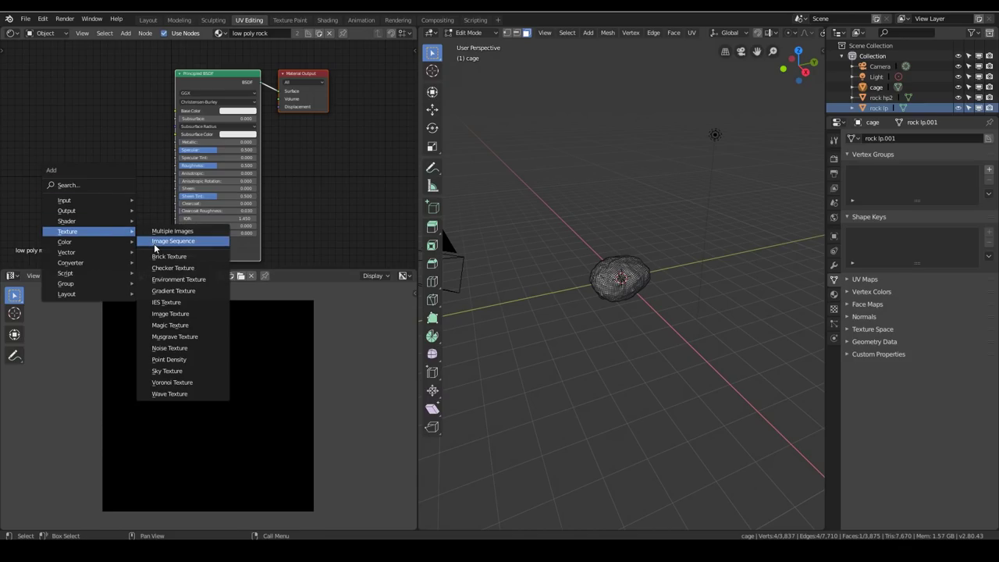
pyautogui.click(170, 313)
pyautogui.click(78, 194)
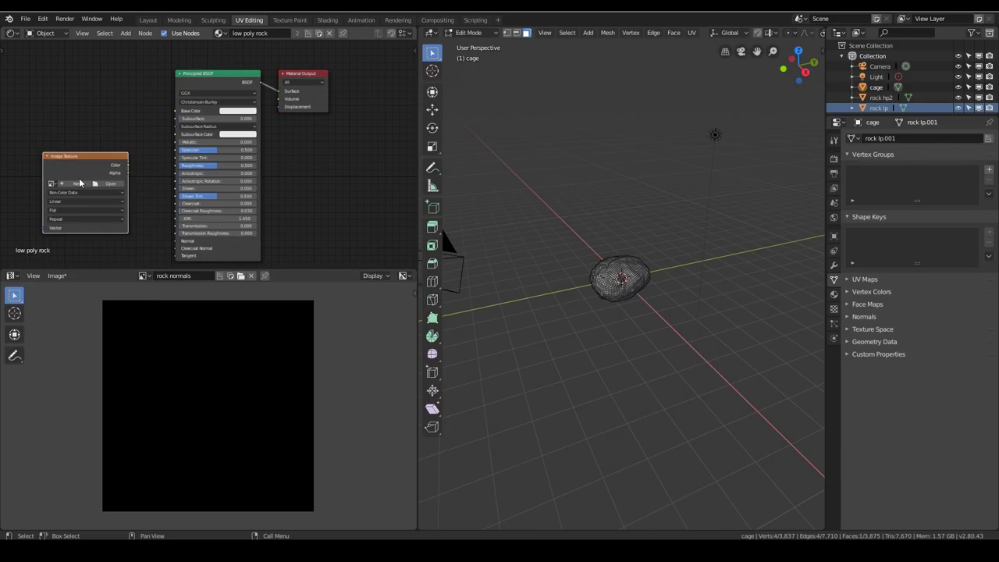
pyautogui.click(52, 184)
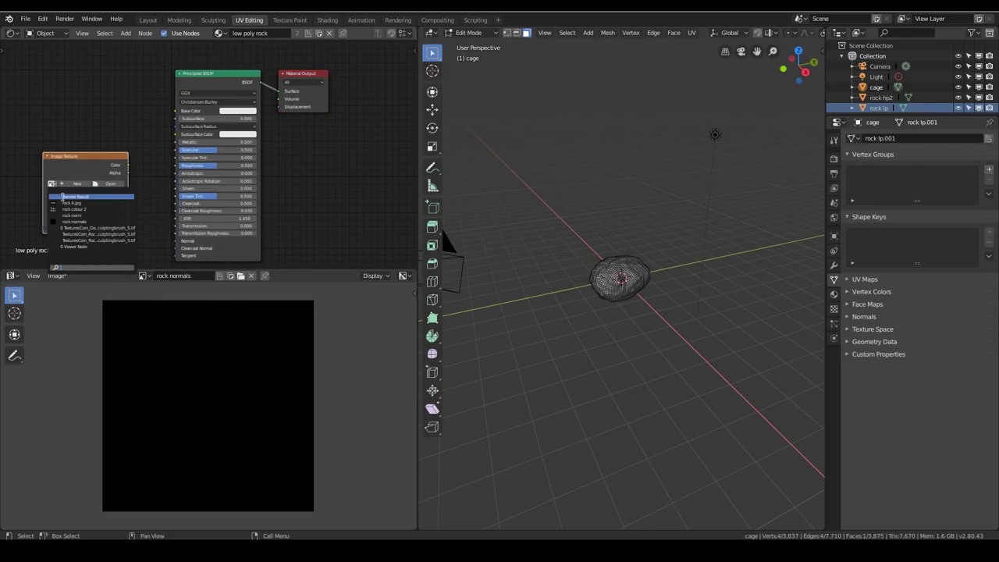
pyautogui.click(74, 222)
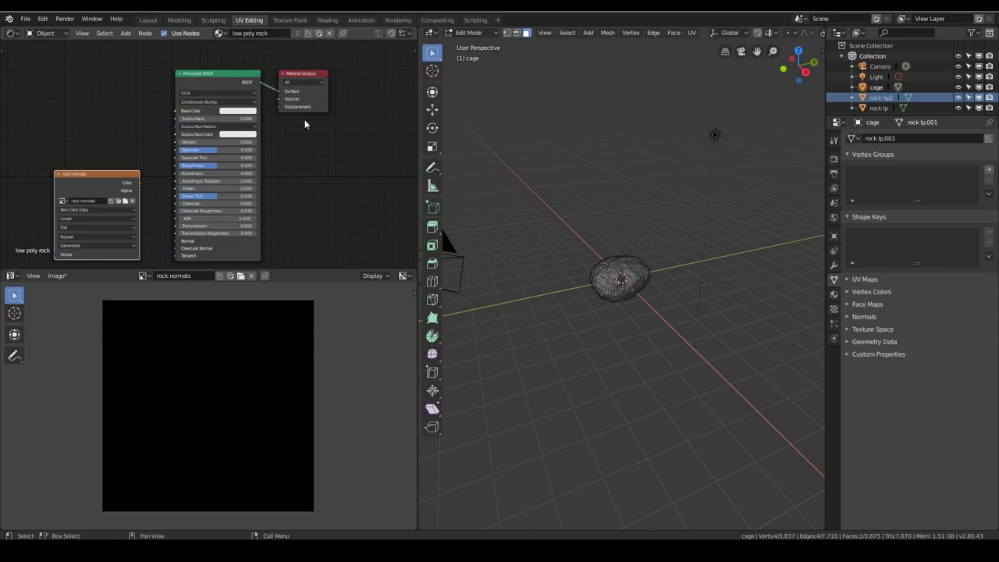
# Give rock hp2 a new material named 'rock hp'
pyautogui.click(319, 32)
pyautogui.doubleClick(269, 33)
pyautogui.write('tovk hp')
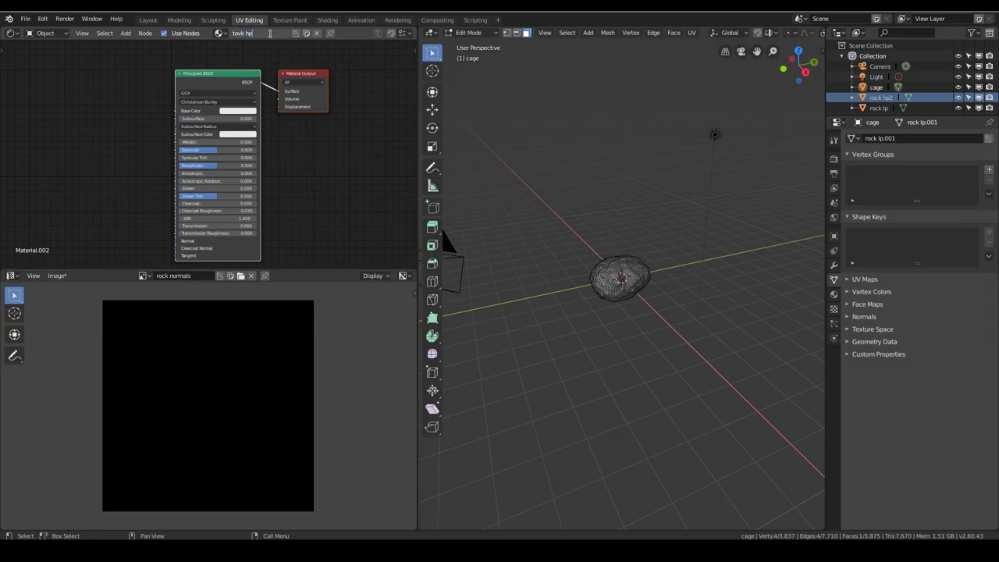
pyautogui.press('Return')
# Set rock lp's material back to 'low poly rock'
pyautogui.click(880, 107)
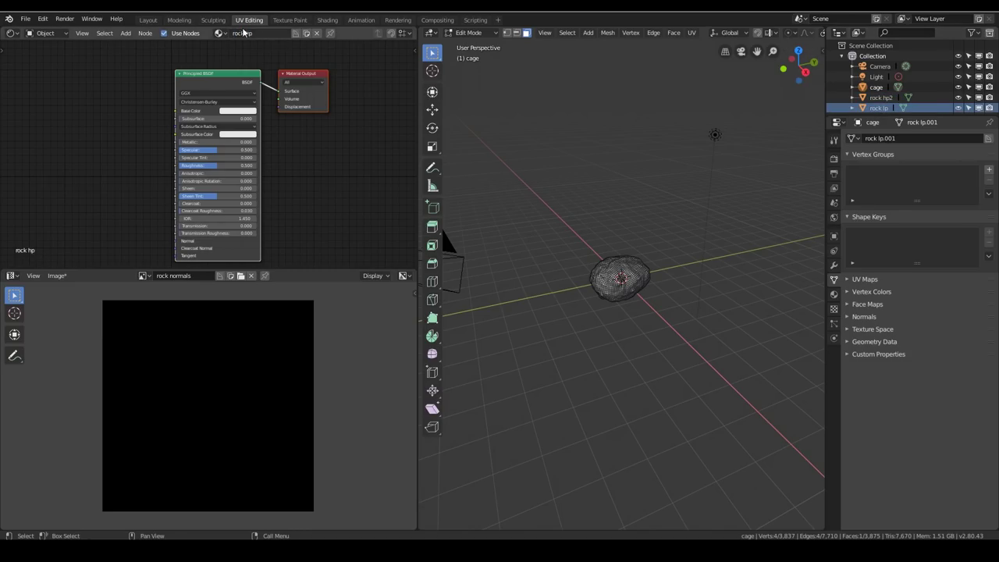
pyautogui.click(219, 32)
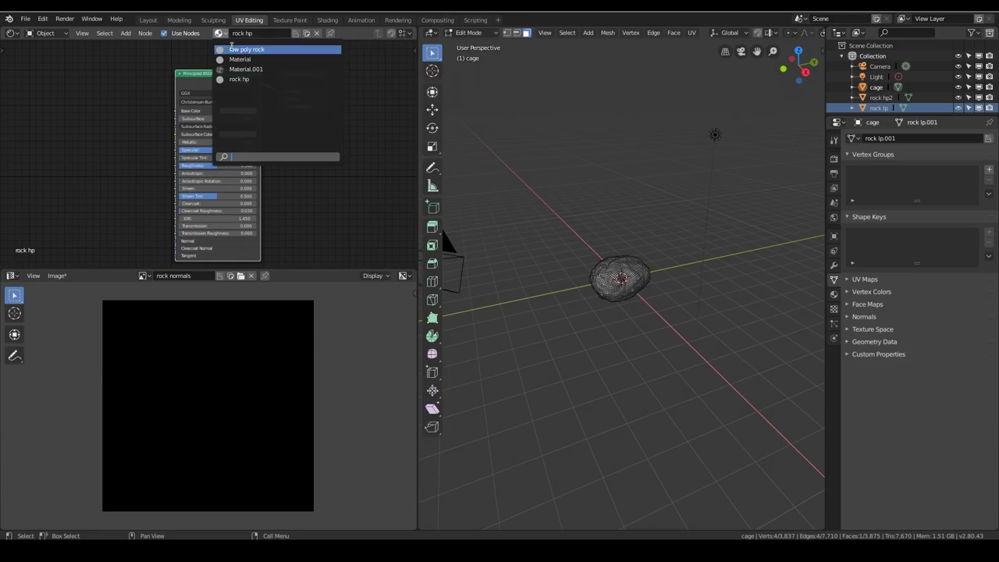
pyautogui.click(232, 48)
# Click through the rock hp2, rock lp and cage objects, ending with rock hp2 selected
pyautogui.click(879, 98)
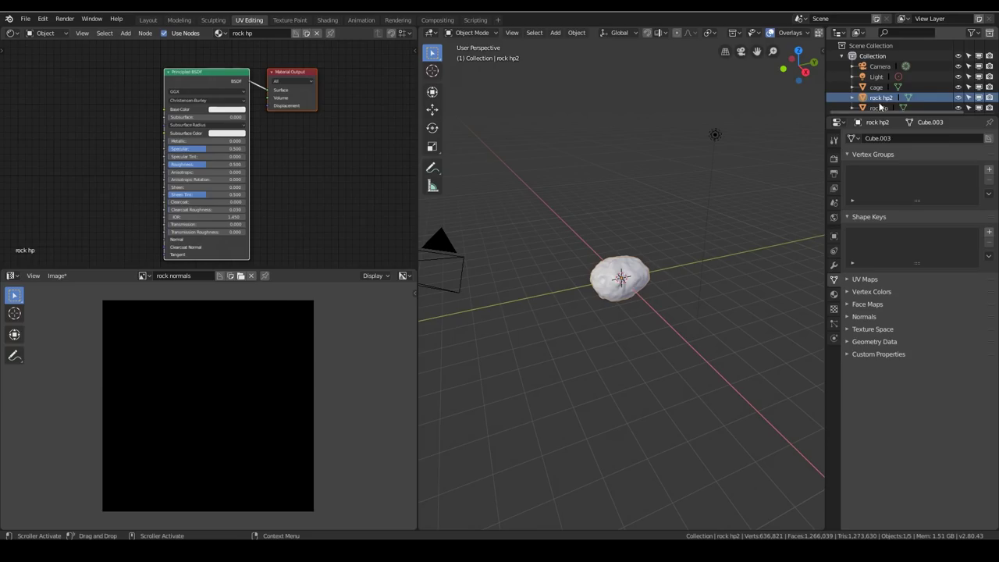
pyautogui.click(878, 108)
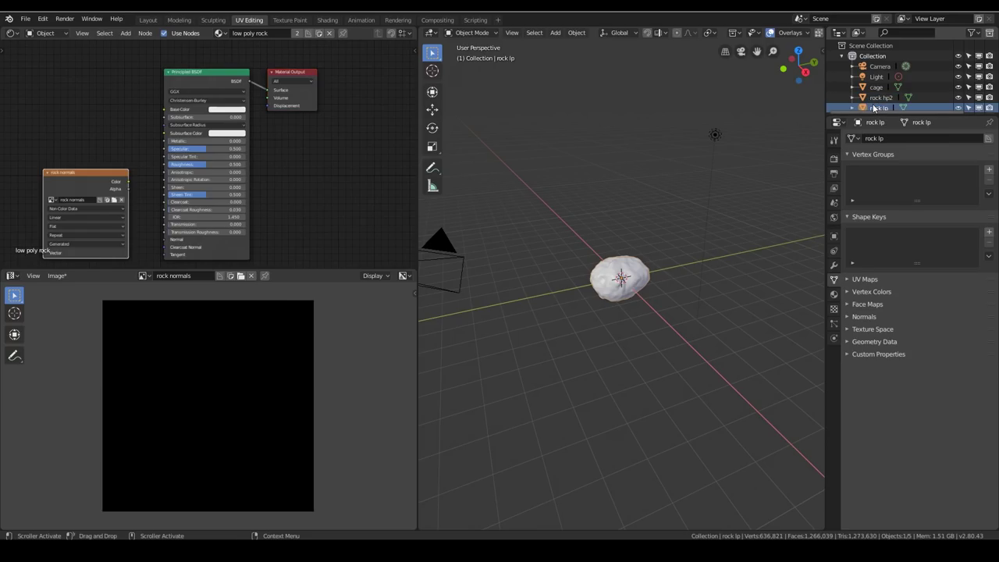
pyautogui.click(875, 87)
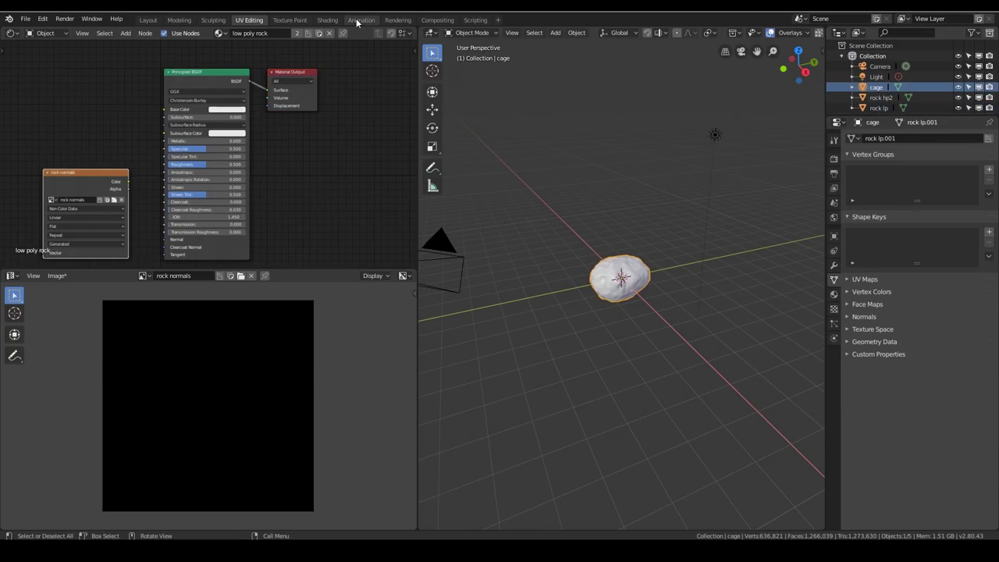
pyautogui.click(876, 107)
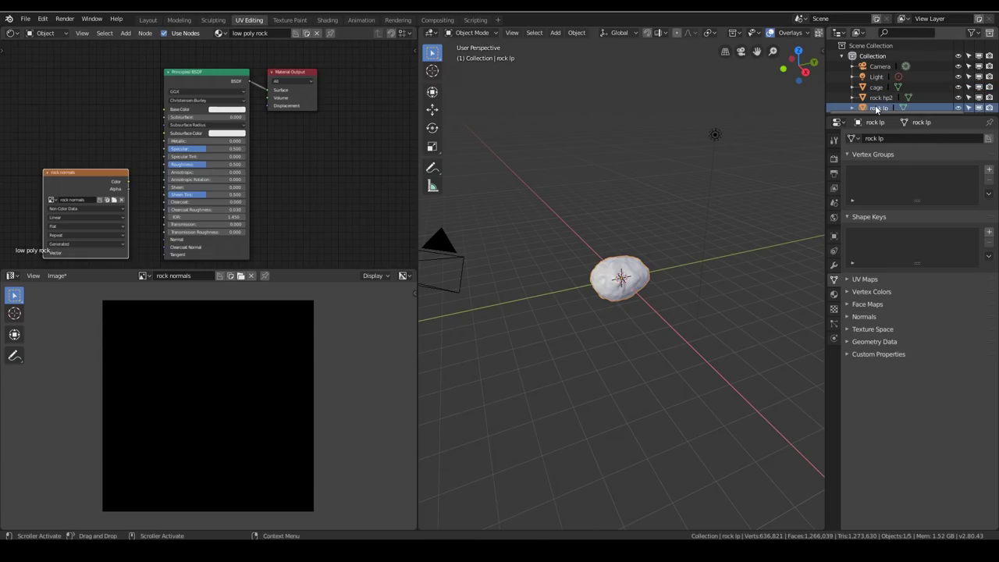
pyautogui.click(880, 97)
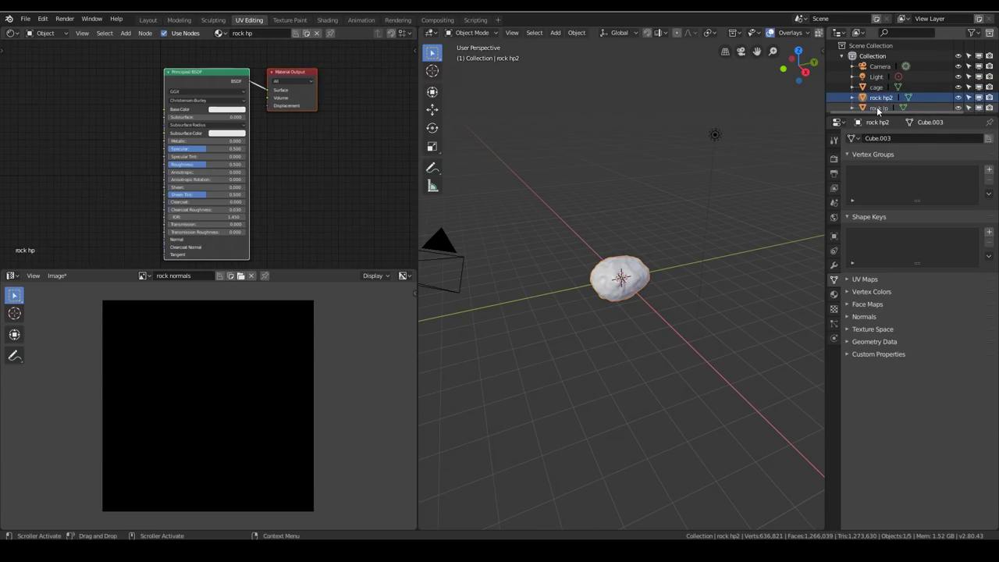
# Add rock lp as the active object and switch the render engine to Cycles
pyautogui.keyDown('ctrl'); pyautogui.click(878, 108); pyautogui.keyUp('ctrl')
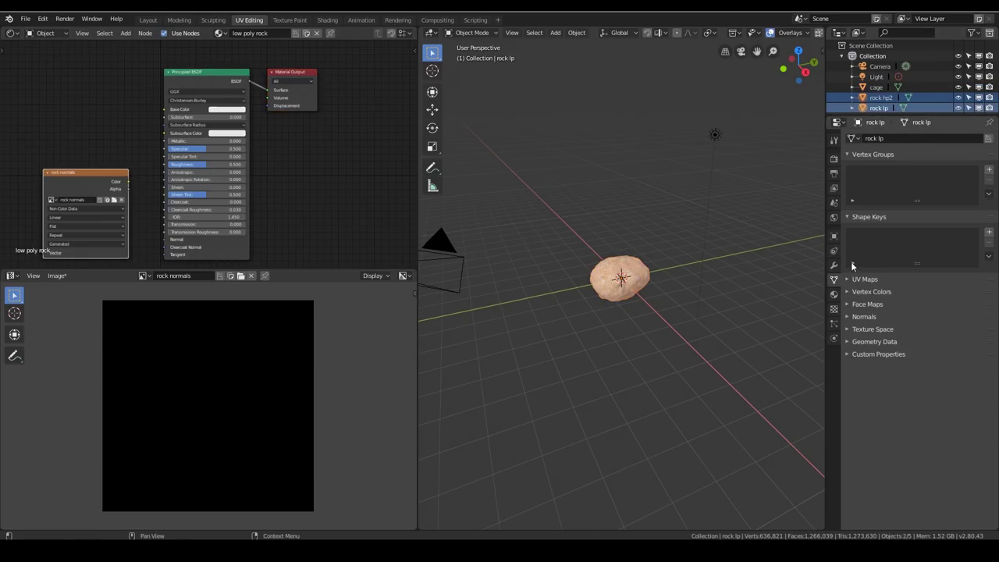
pyautogui.click(833, 159)
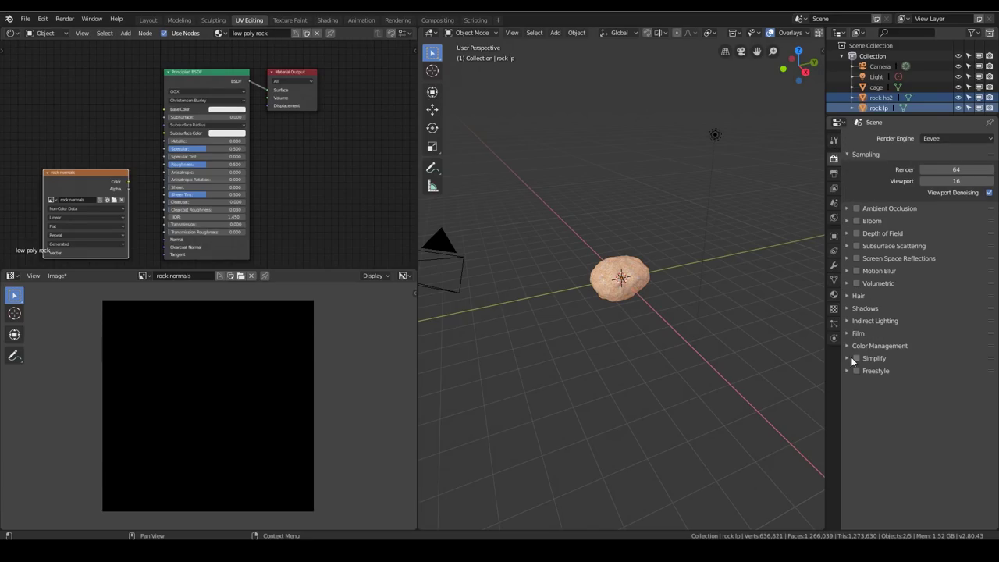
pyautogui.click(988, 141)
pyautogui.click(931, 102)
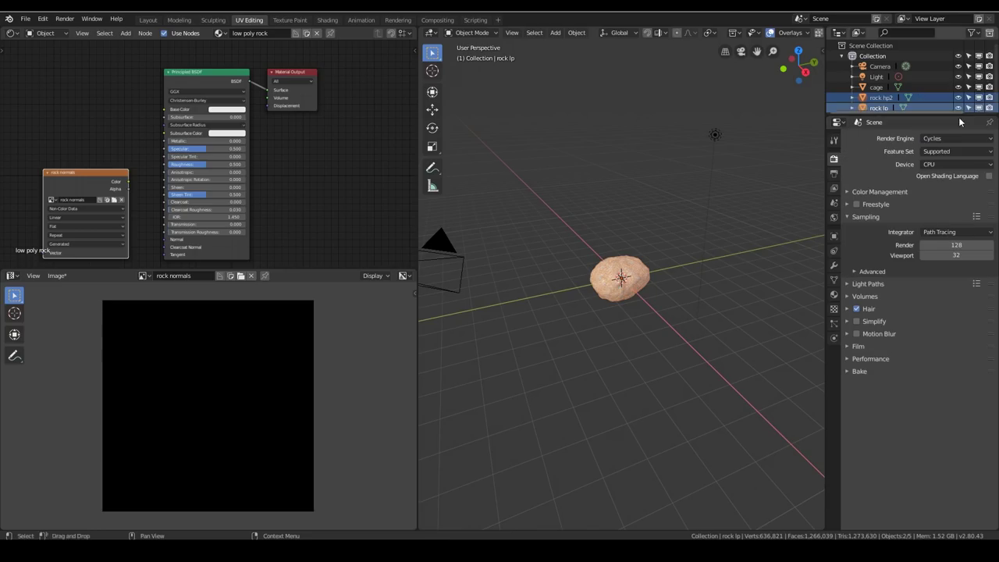
# Set the bake type to Normal with Selected to Active enabled and start the bake
pyautogui.click(851, 372)
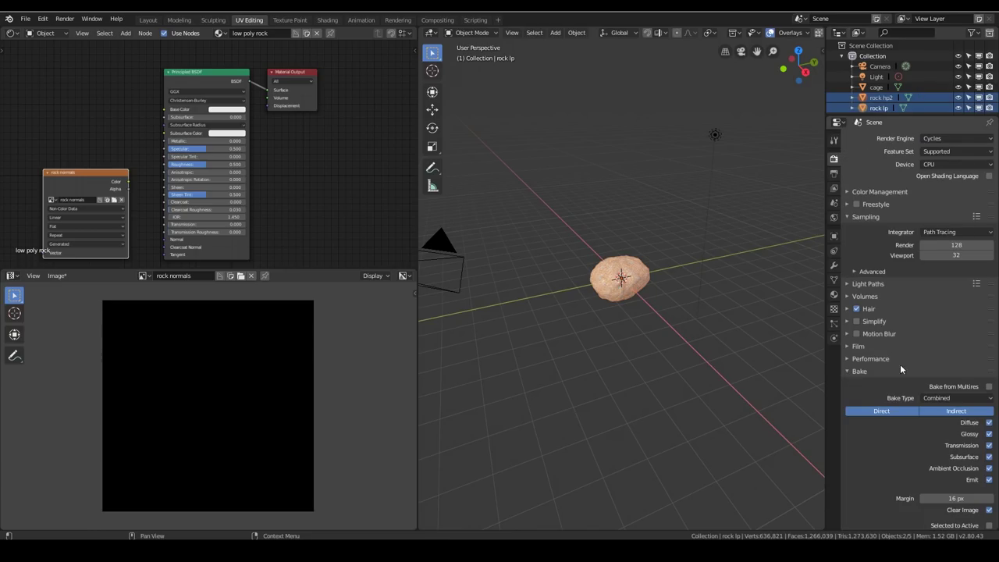
pyautogui.scroll(-2, 921, 383)
pyautogui.click(941, 351)
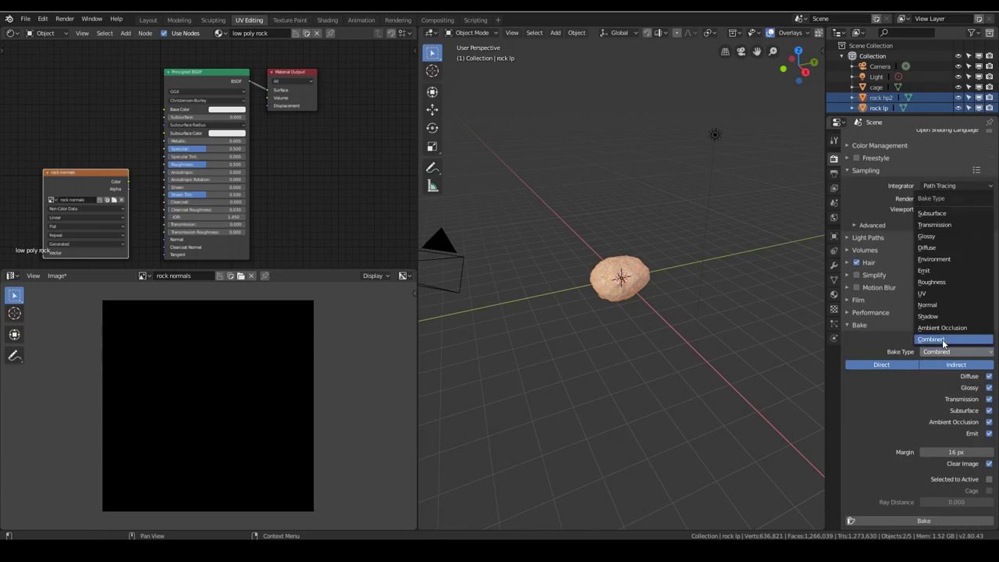
pyautogui.click(938, 305)
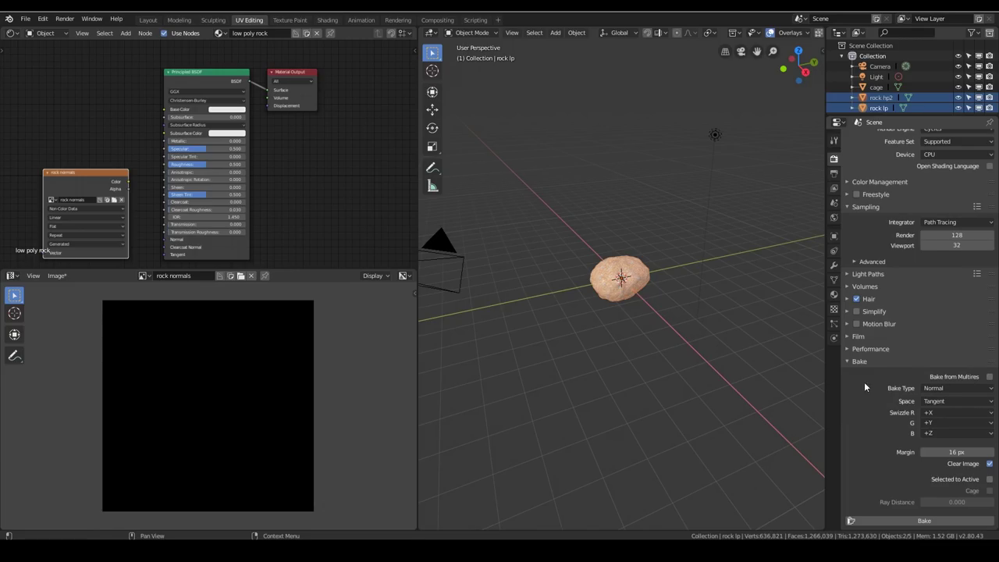
pyautogui.click(989, 481)
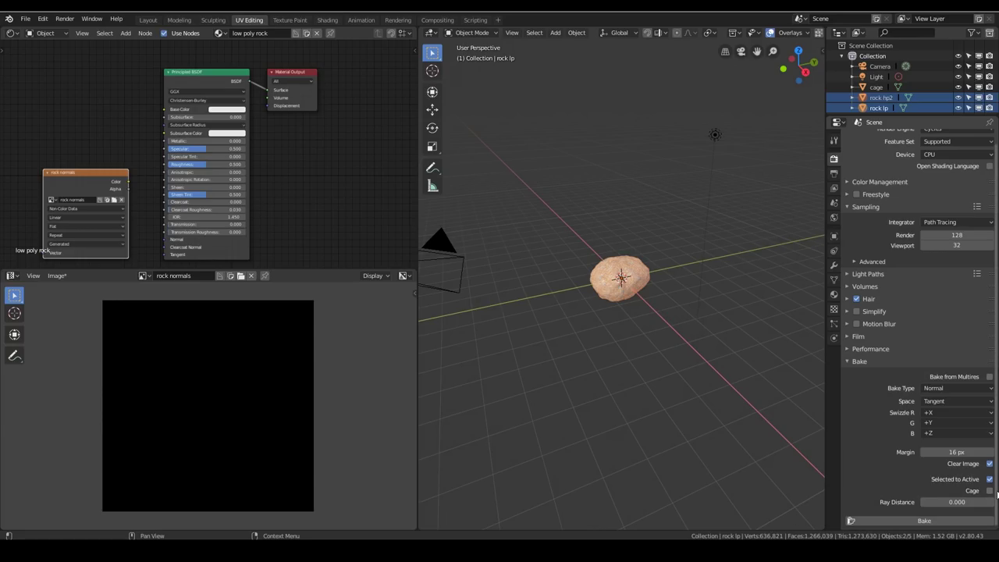
pyautogui.click(948, 519)
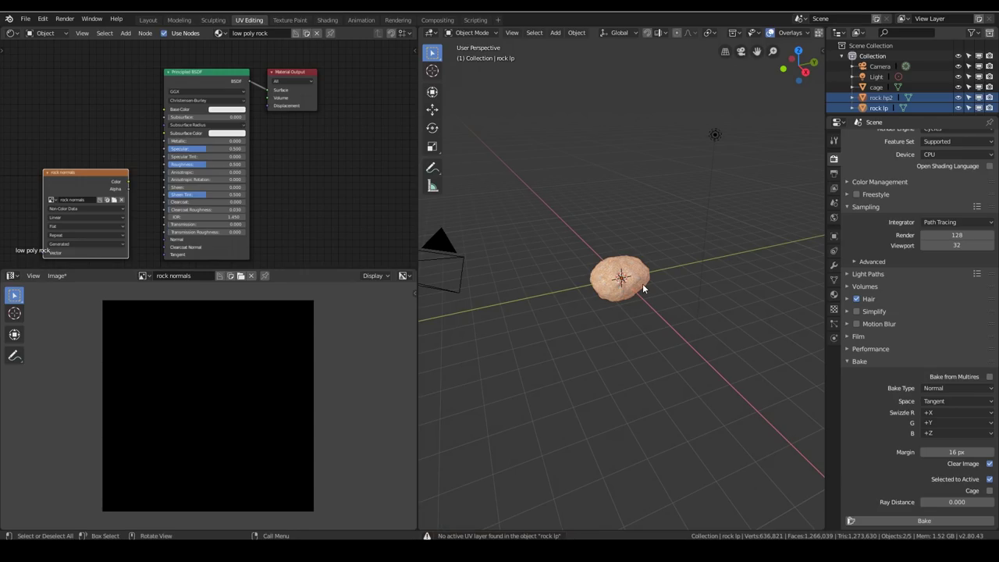
# In Edit Mode, unwrap 'rock lp' with Smart UV Project using a 0.06 island margin
pyautogui.press('Tab')
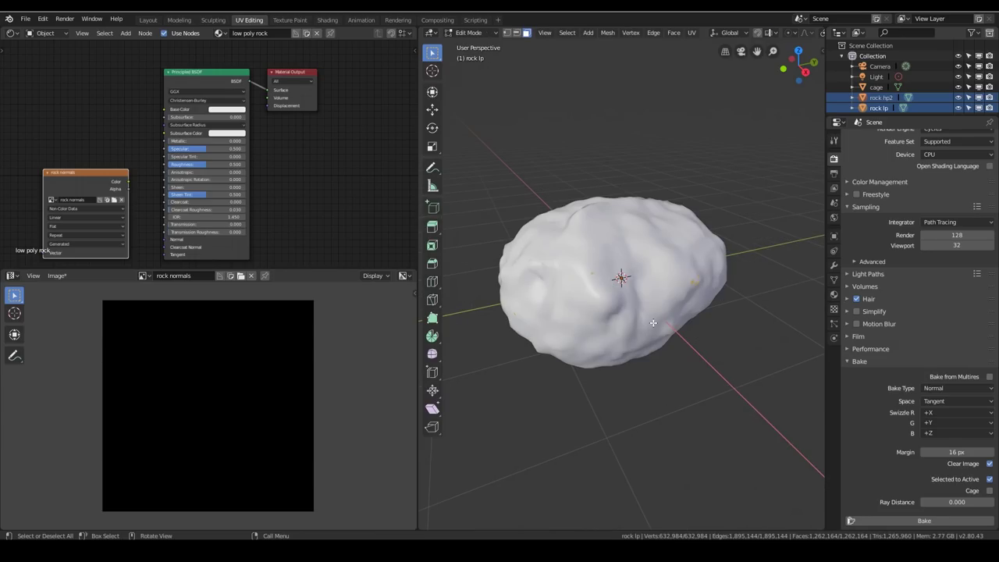
pyautogui.press('u')
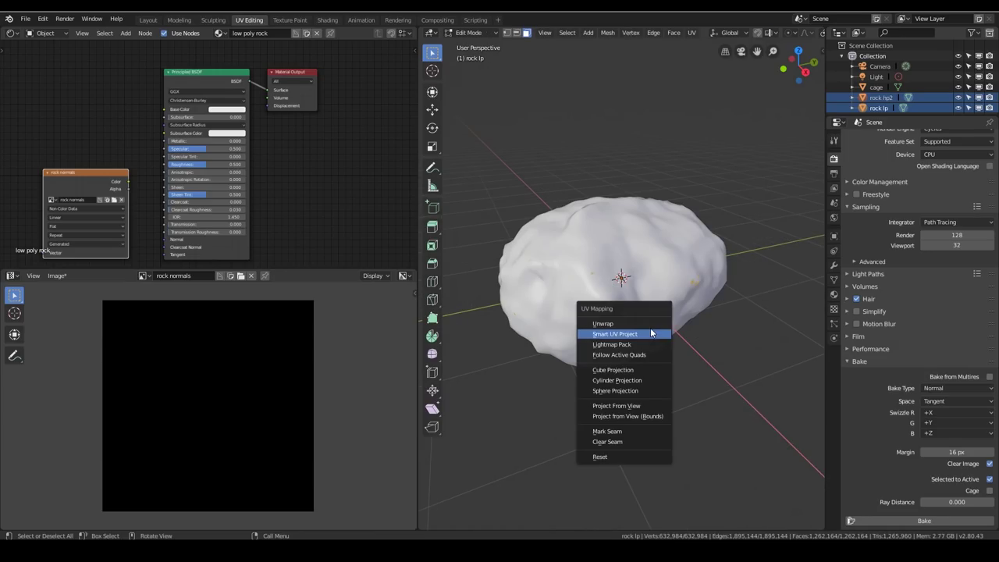
pyautogui.click(655, 336)
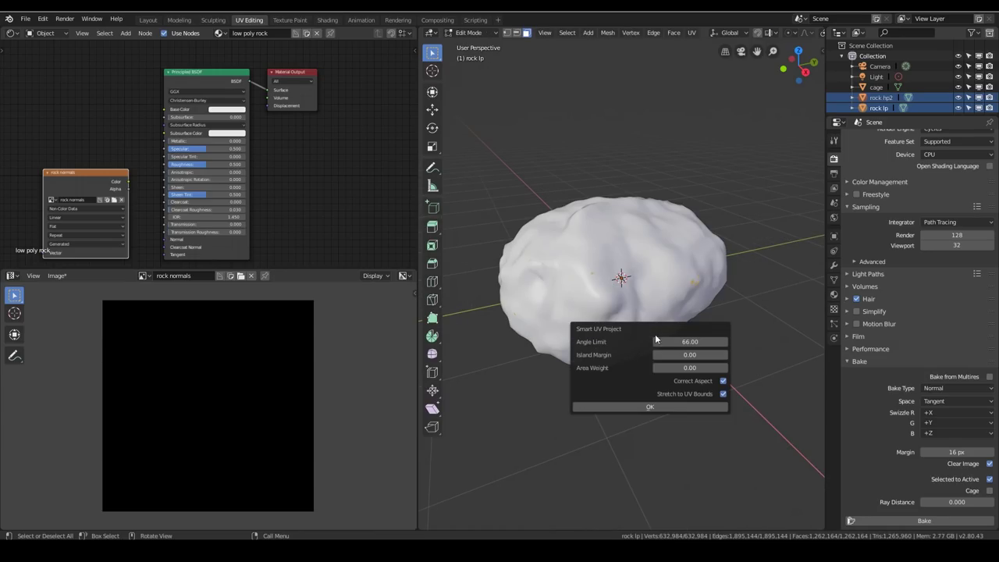
pyautogui.click(726, 354)
pyautogui.click(727, 354)
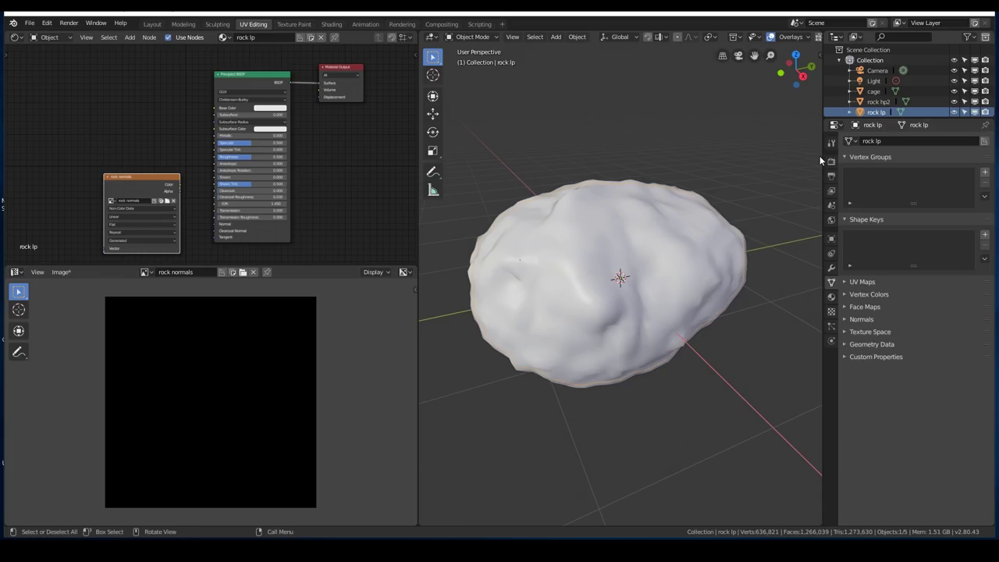
# Select rock hp2, then rock lp as active, and switch the render engine to Cycles
pyautogui.click(879, 102)
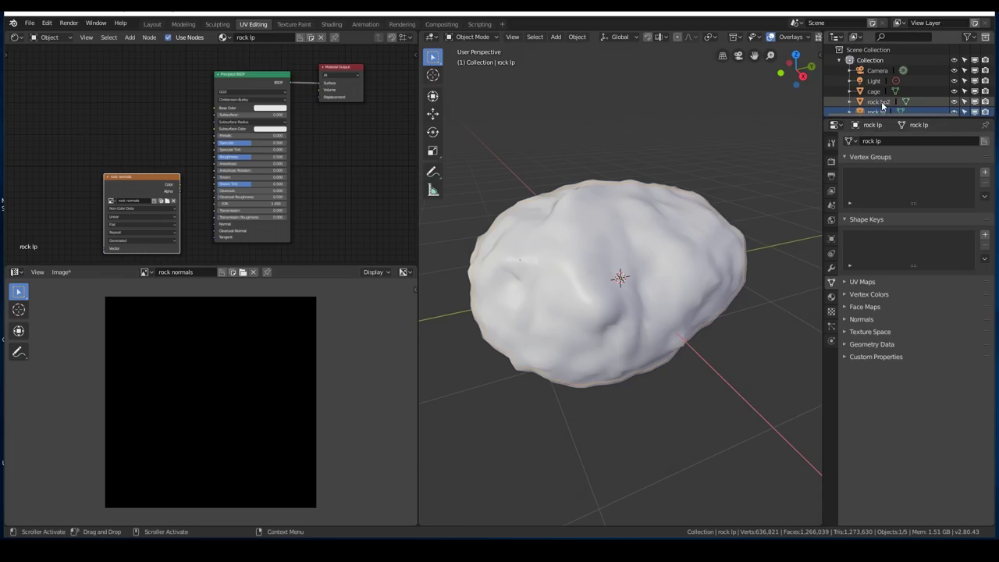
pyautogui.keyDown('ctrl'); pyautogui.click(879, 112); pyautogui.keyUp('ctrl')
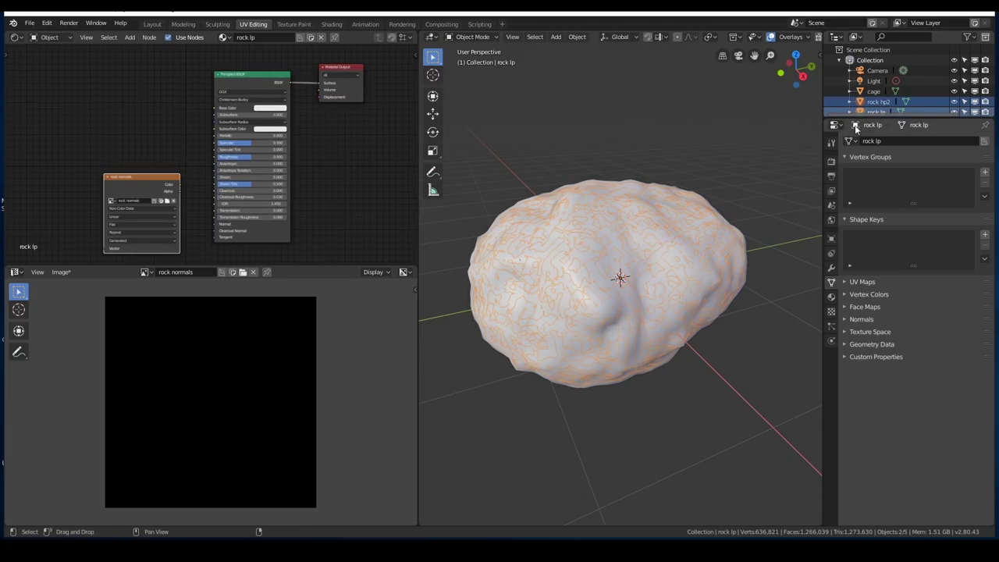
pyautogui.click(831, 160)
pyautogui.click(932, 141)
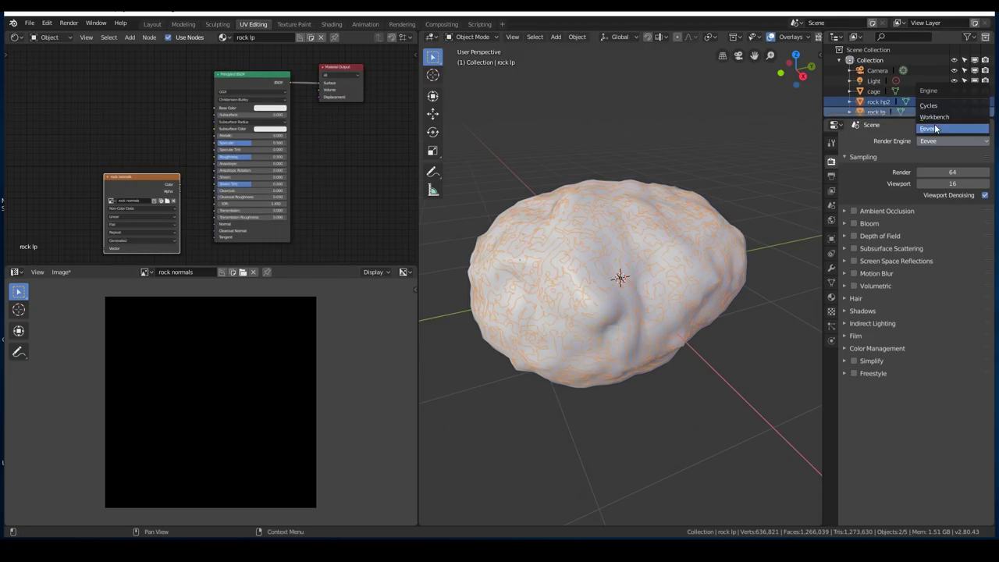
pyautogui.click(935, 106)
# Enable Selected to Active, set bake type to Normal, and bake into 'rock normals'
pyautogui.click(848, 374)
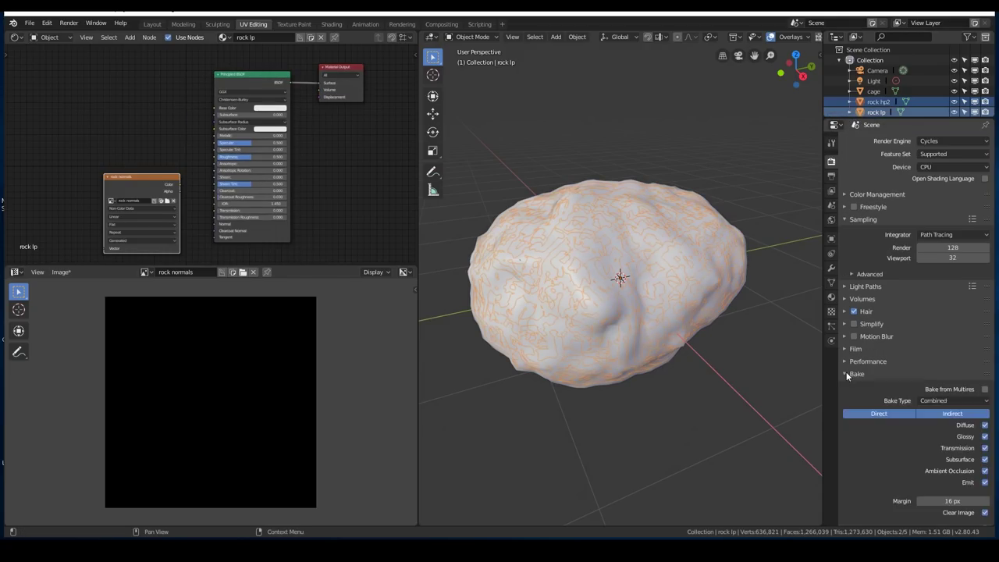
pyautogui.scroll(-2, 907, 456)
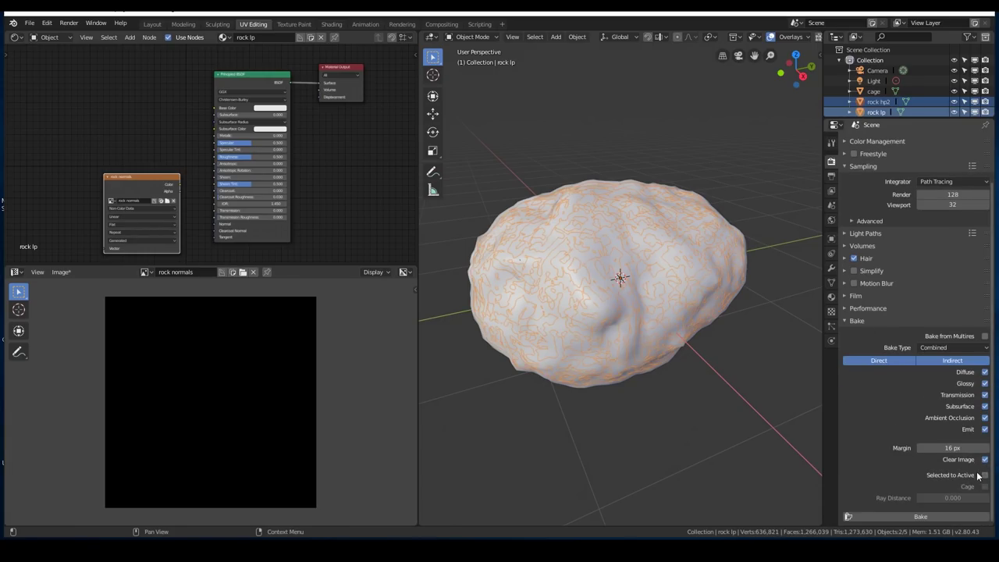
pyautogui.click(985, 475)
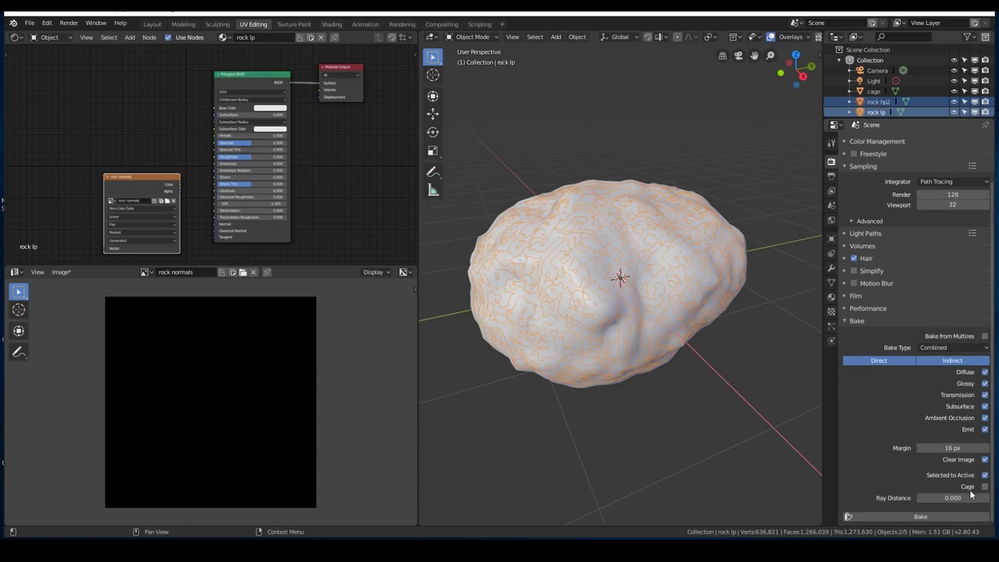
pyautogui.click(915, 515)
pyautogui.click(959, 347)
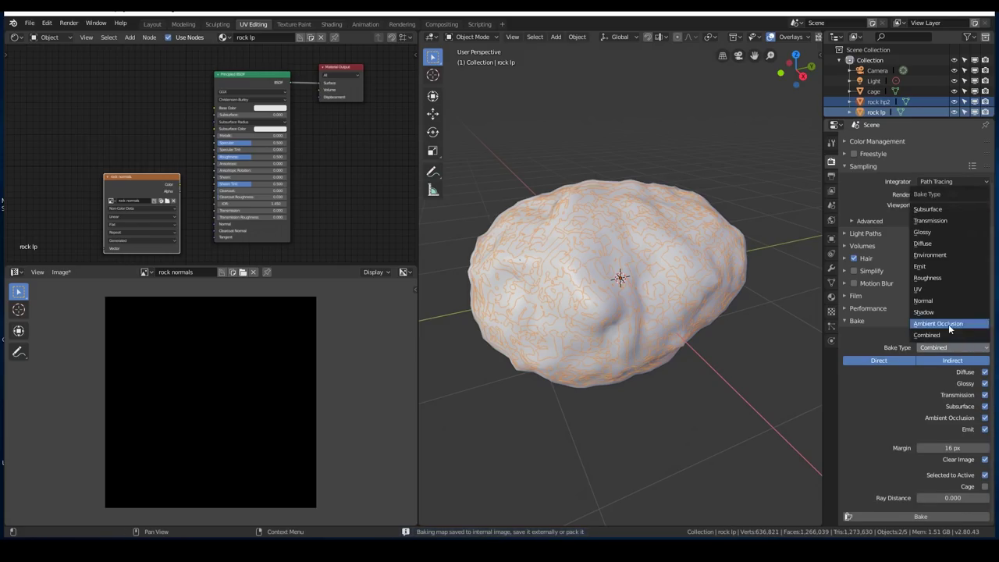
pyautogui.click(938, 304)
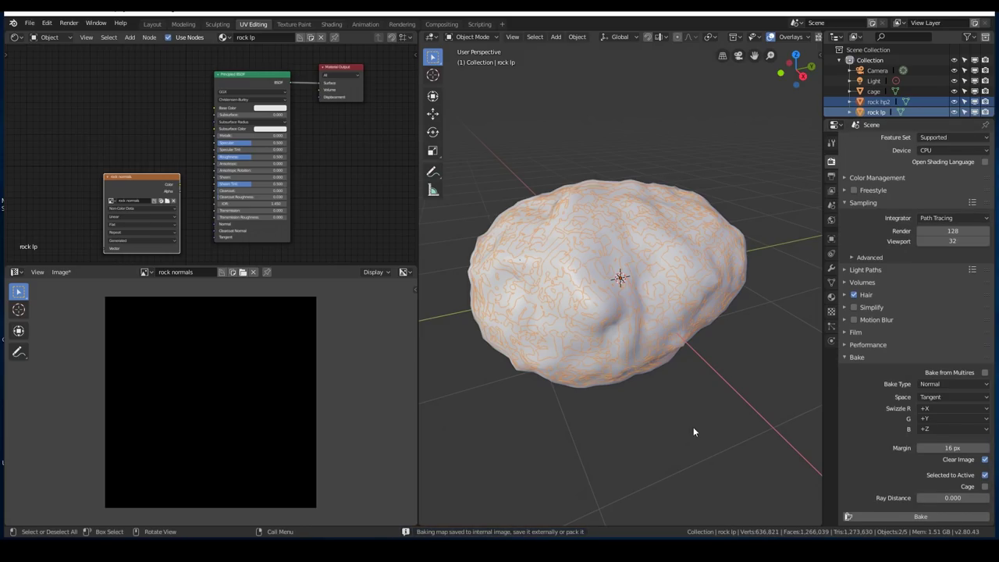
pyautogui.click(885, 515)
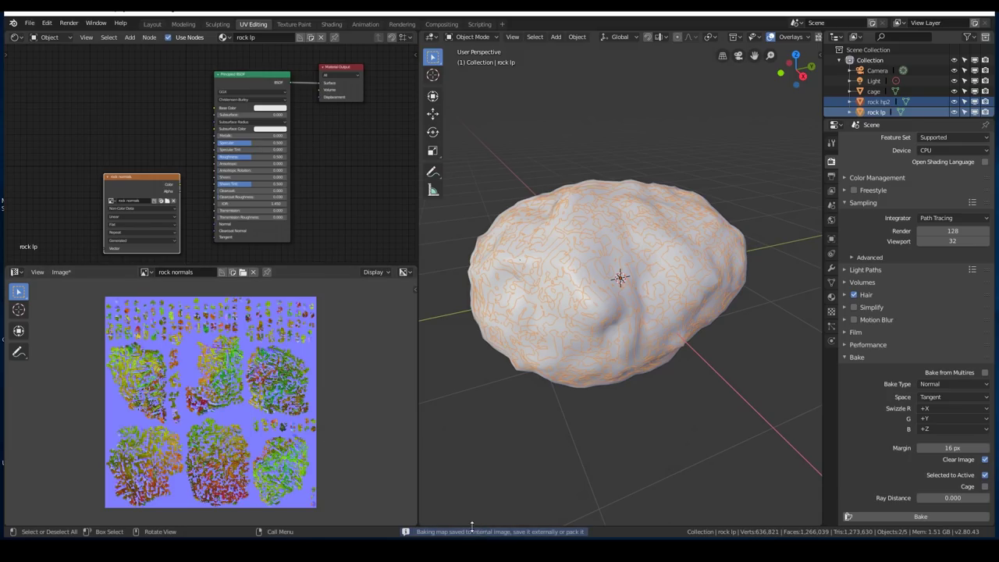
# Set the bake Ray Distance to 1.000 and rebake the normal map
pyautogui.scroll(3, 281, 402)
pyautogui.scroll(2, 281, 401)
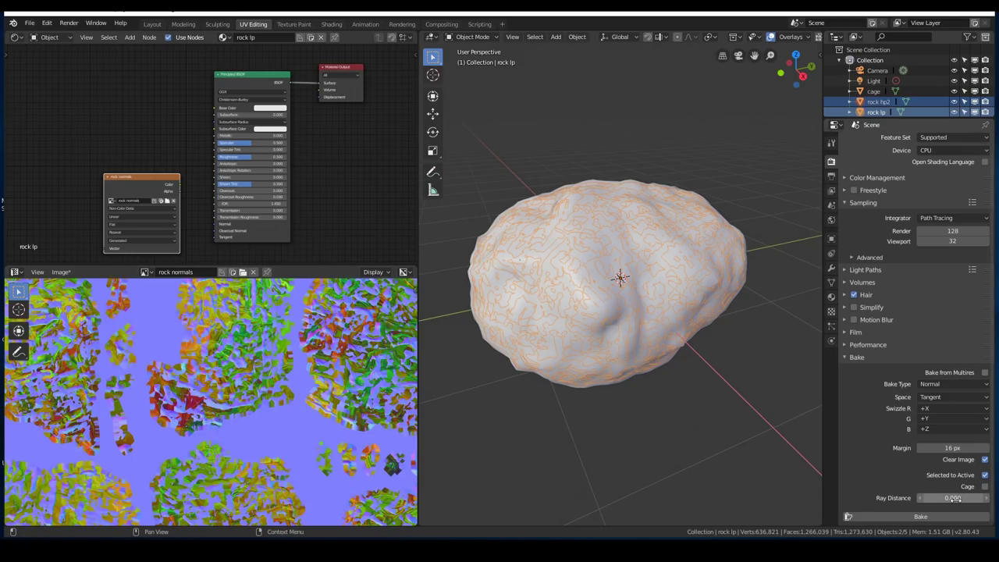
pyautogui.moveTo(953, 498); pyautogui.dragTo(968, 498)
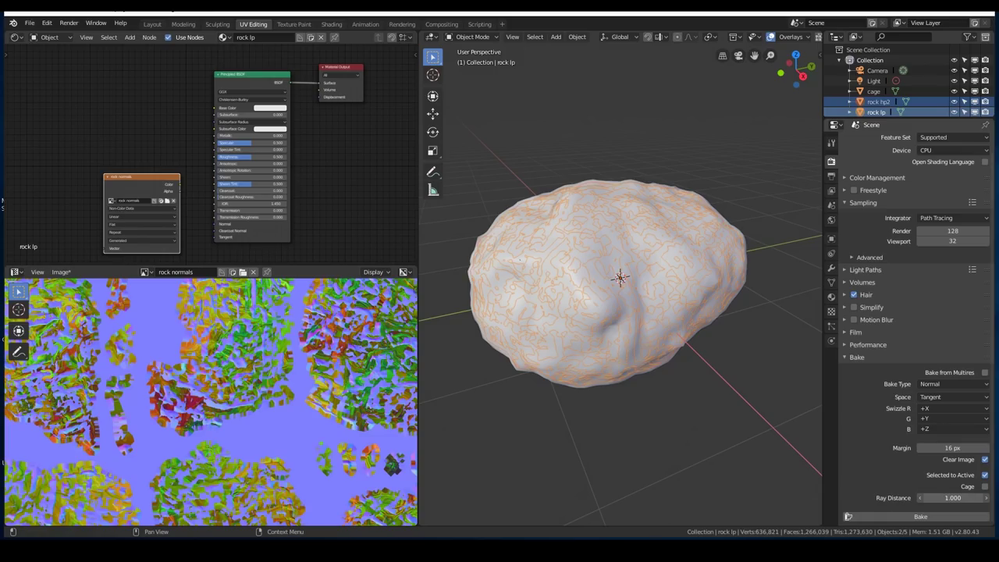
pyautogui.click(923, 515)
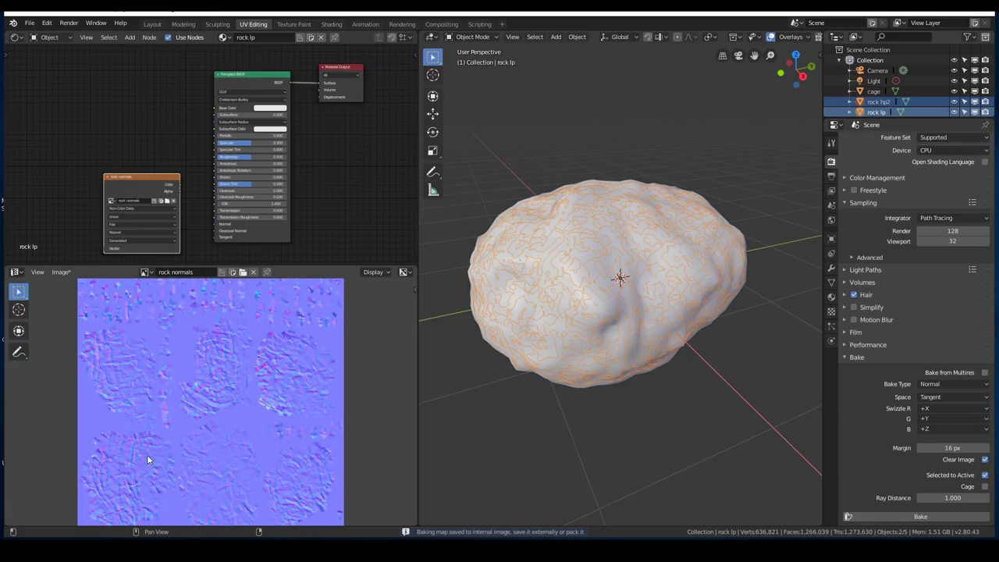
pyautogui.scroll(3, 226, 356)
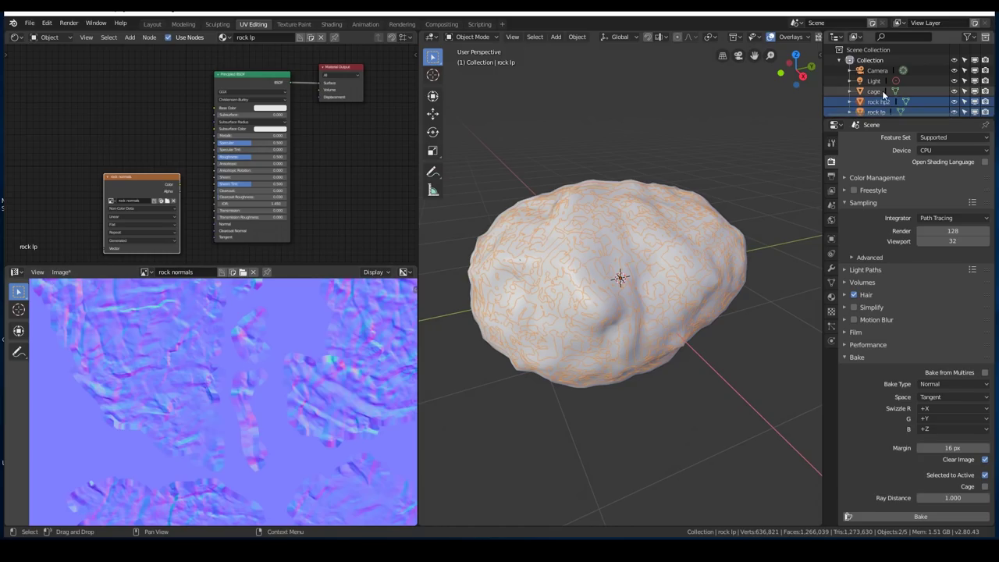
# Enable Cage, adjust the extrusion, pick 'cage' as cage object, and rebake the normals
pyautogui.click(985, 486)
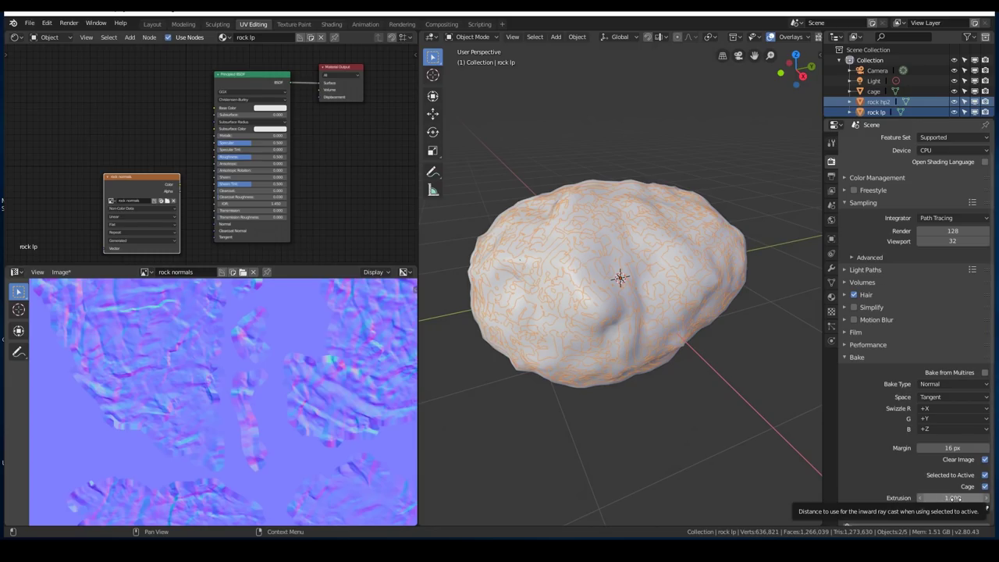
pyautogui.moveTo(954, 498); pyautogui.dragTo(898, 498)
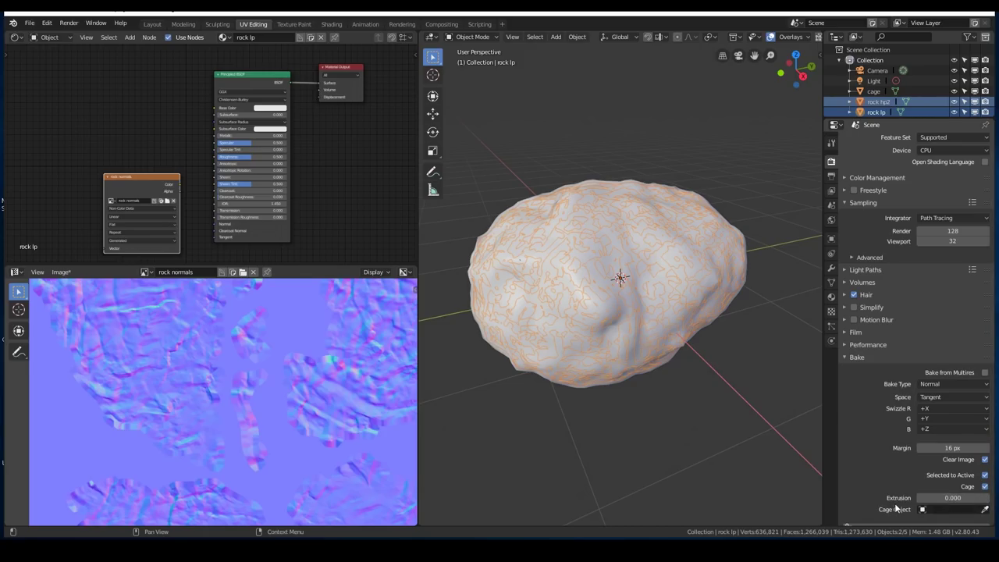
pyautogui.click(966, 509)
pyautogui.click(898, 403)
pyautogui.click(897, 515)
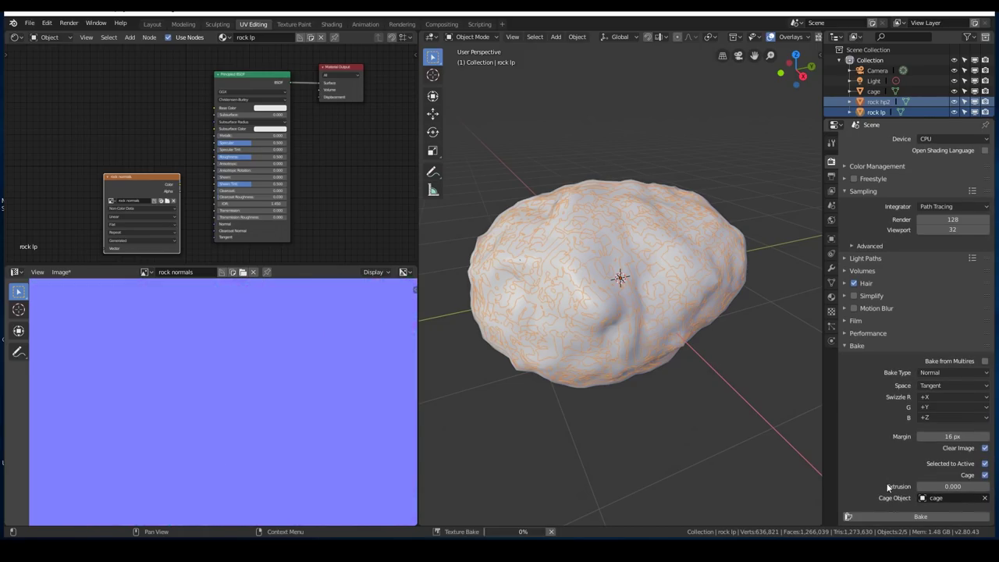
pyautogui.scroll(-3, 379, 439)
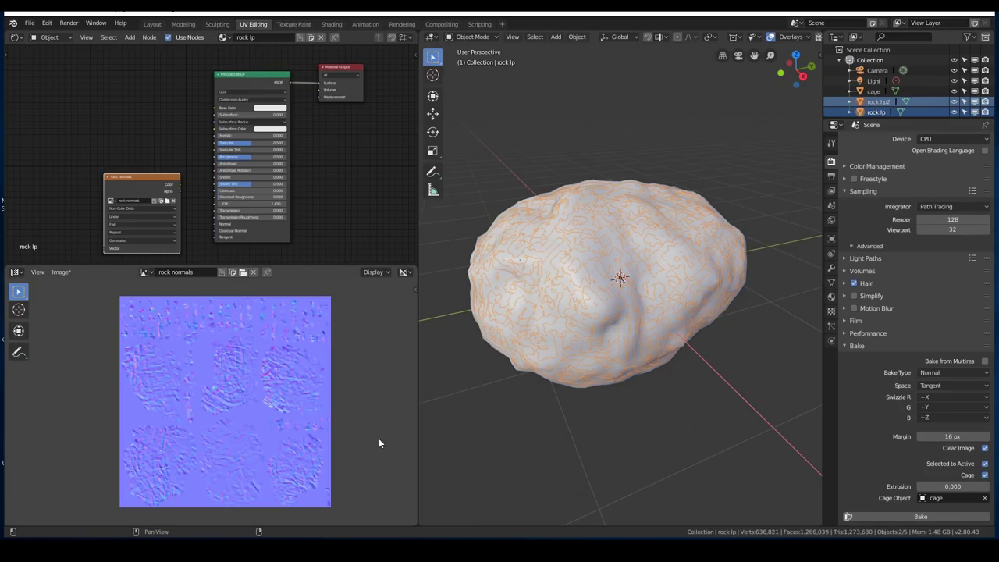
pyautogui.scroll(4, 291, 430)
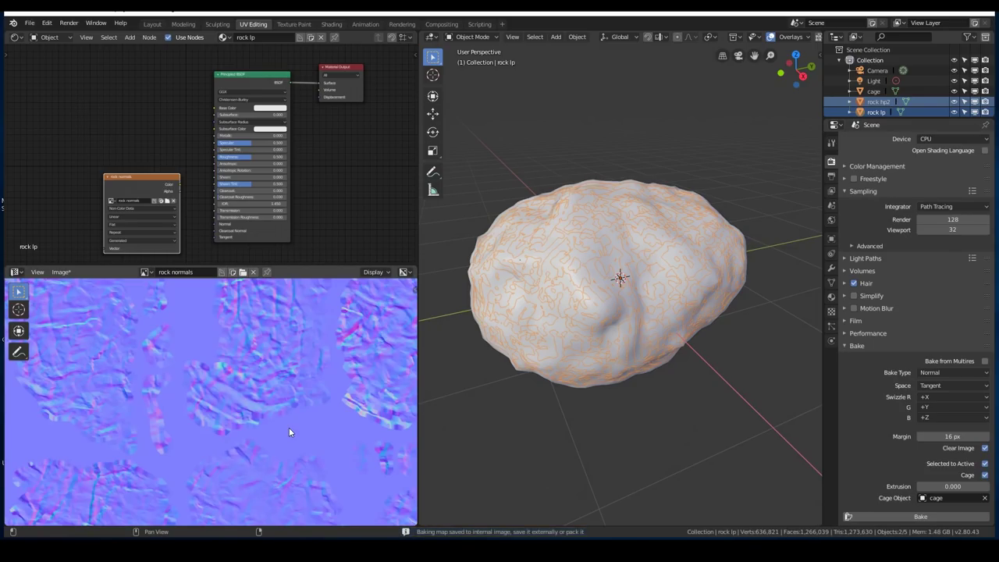